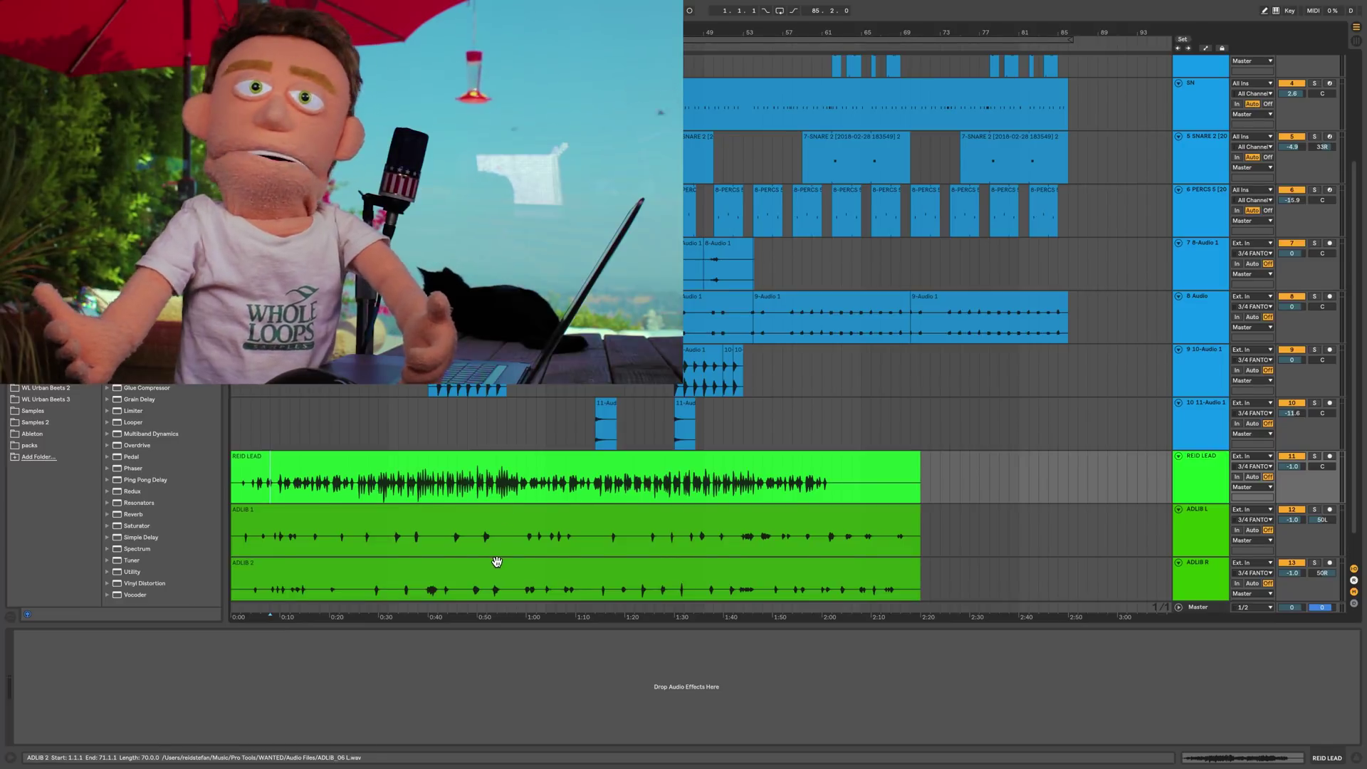
Step: Play the song and load the LEAD VOCAL SAUCE effect rack onto the lead vocal track
scroll(496, 523, "down", 1)
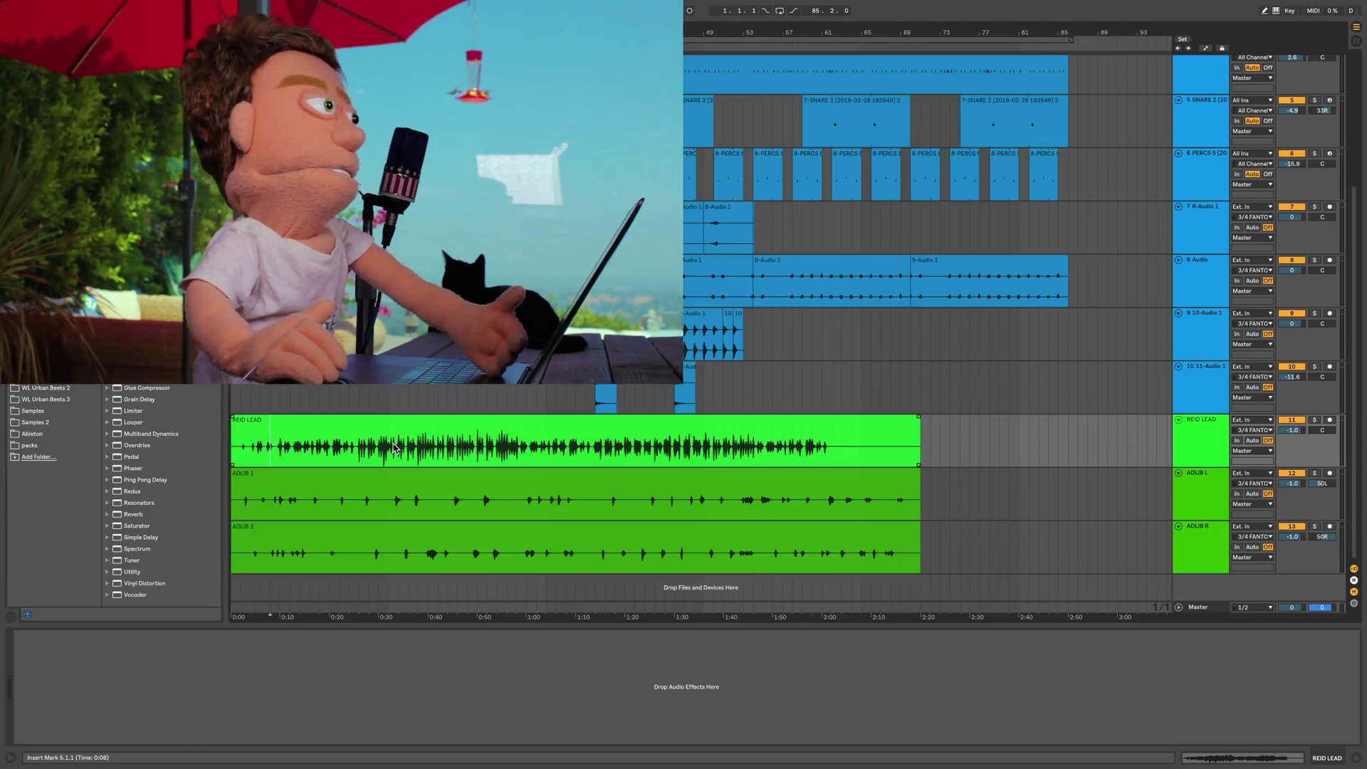
key("space")
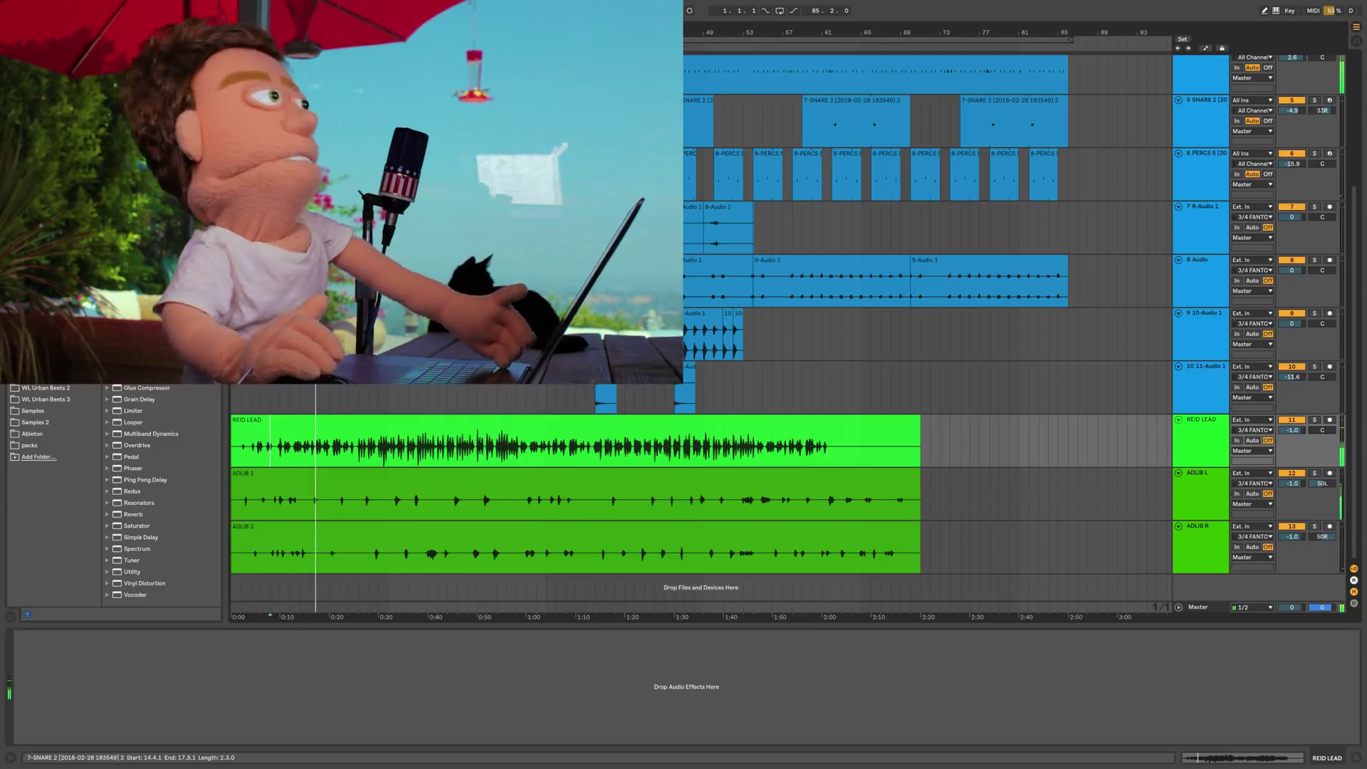
scroll(700, 313, "up", 3)
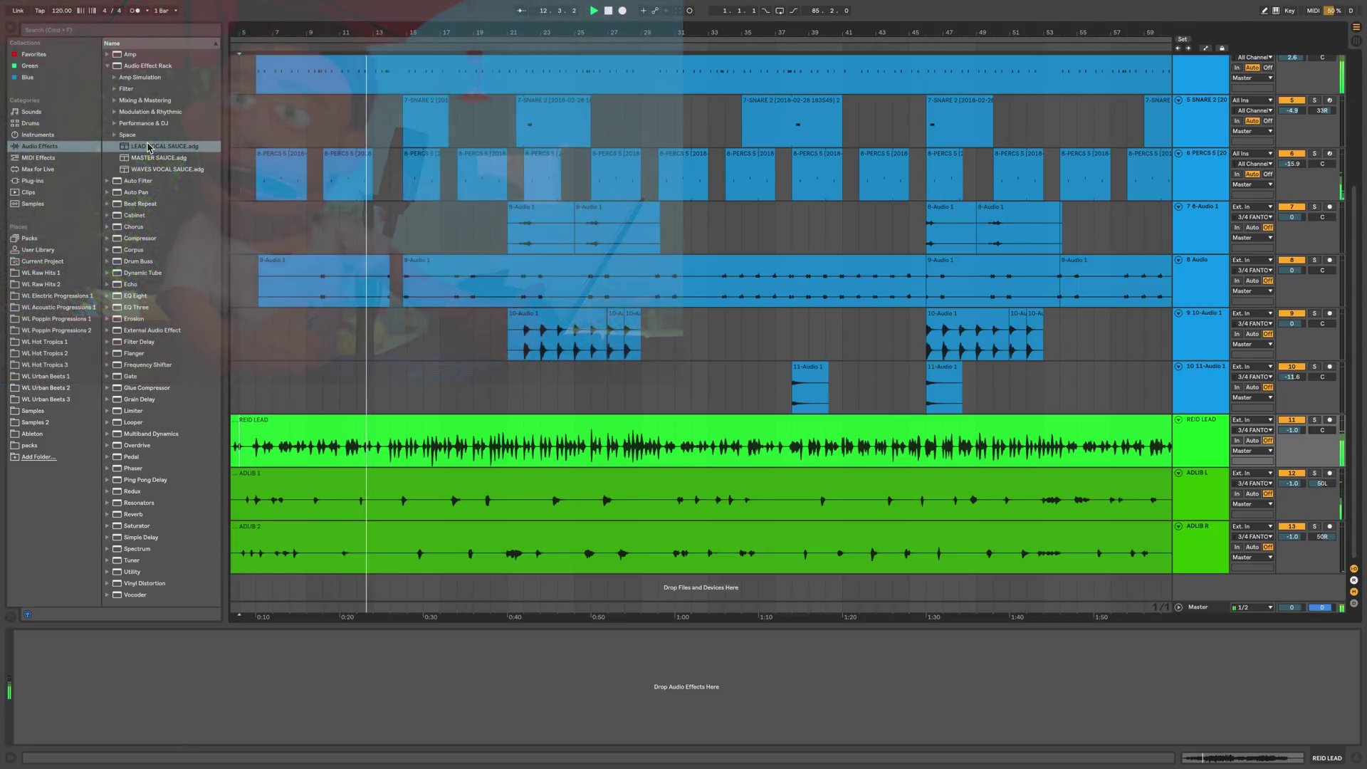
left_click_drag(153, 149, 388, 446)
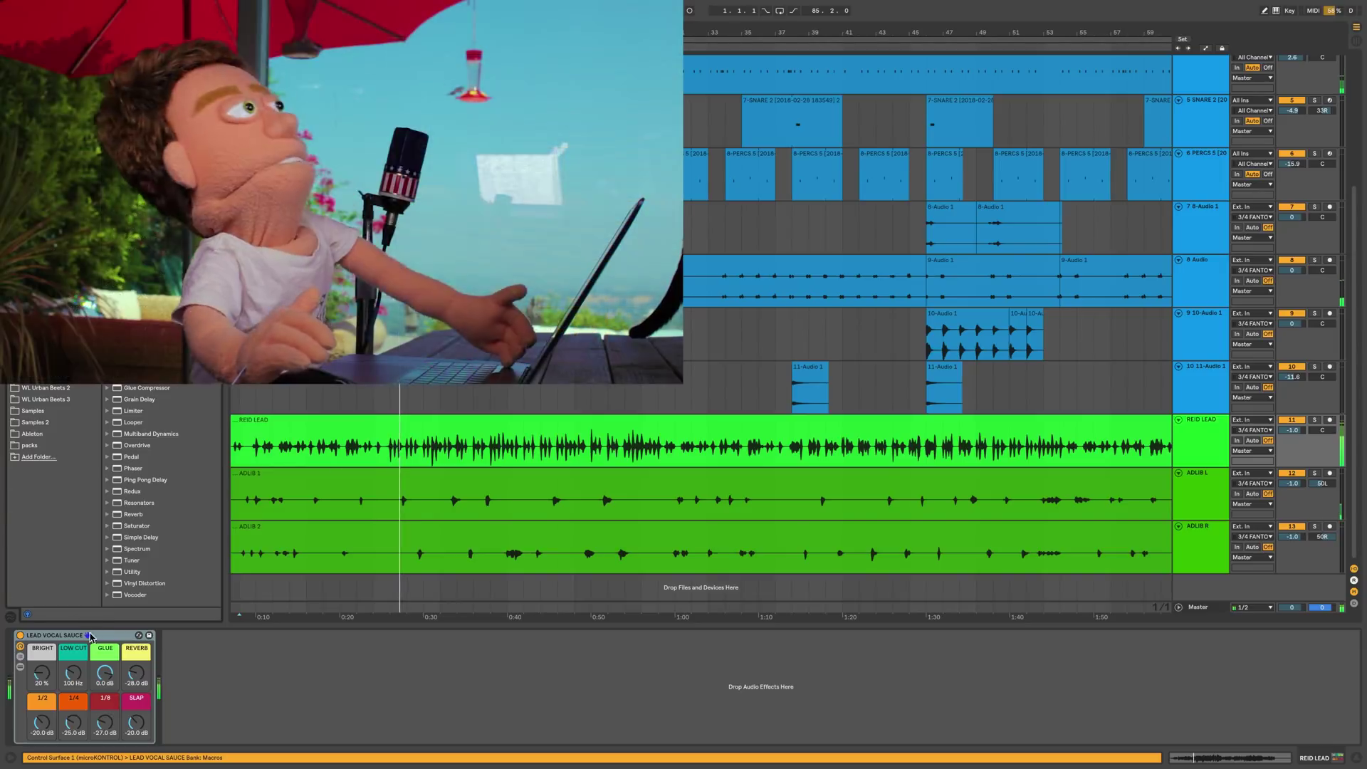
Step: Turn the rack's REVERB, 1/2 and 1/4 down to -inf dB, set 1/8 to about -27 dB and SLAP to -15.73 dB
left_click_drag(137, 676, 138, 719)
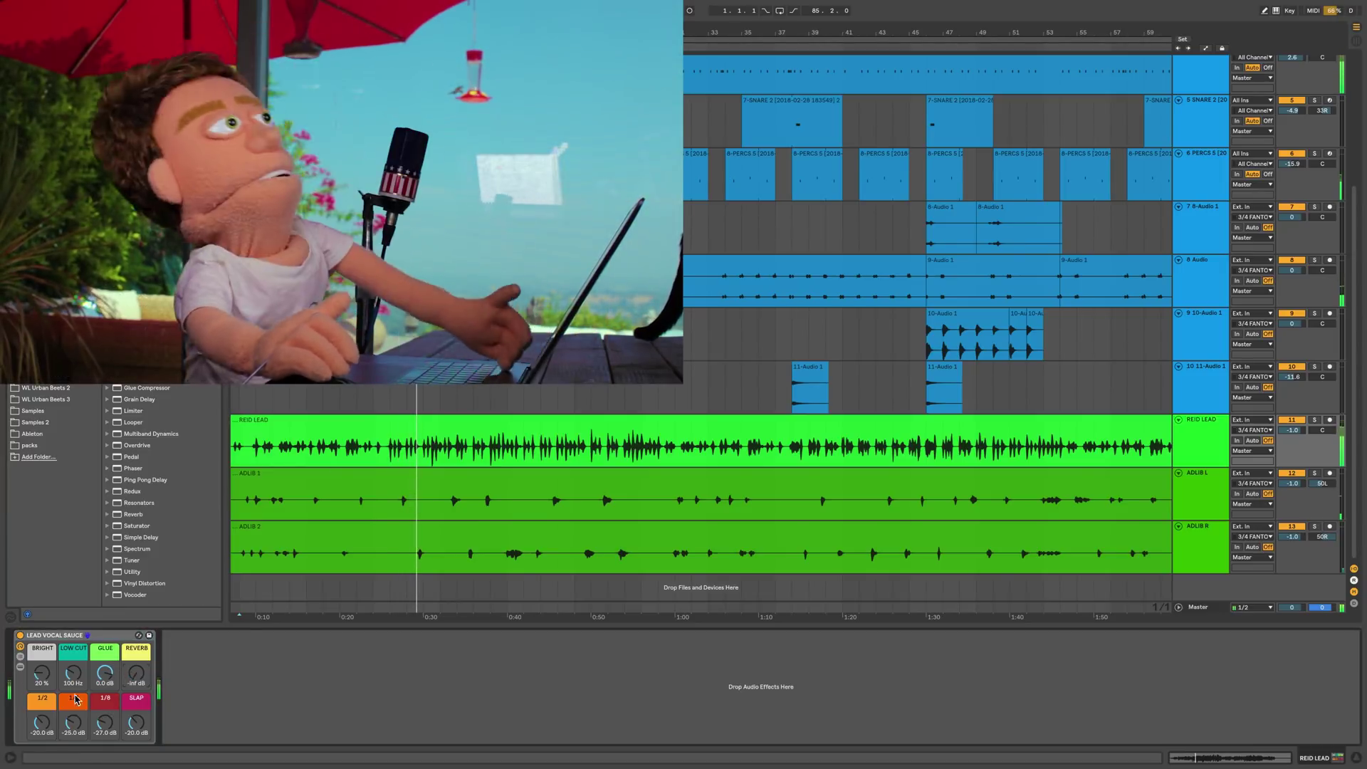
left_click_drag(42, 722, 42, 756)
left_click_drag(104, 723, 75, 755)
left_click_drag(136, 723, 136, 721)
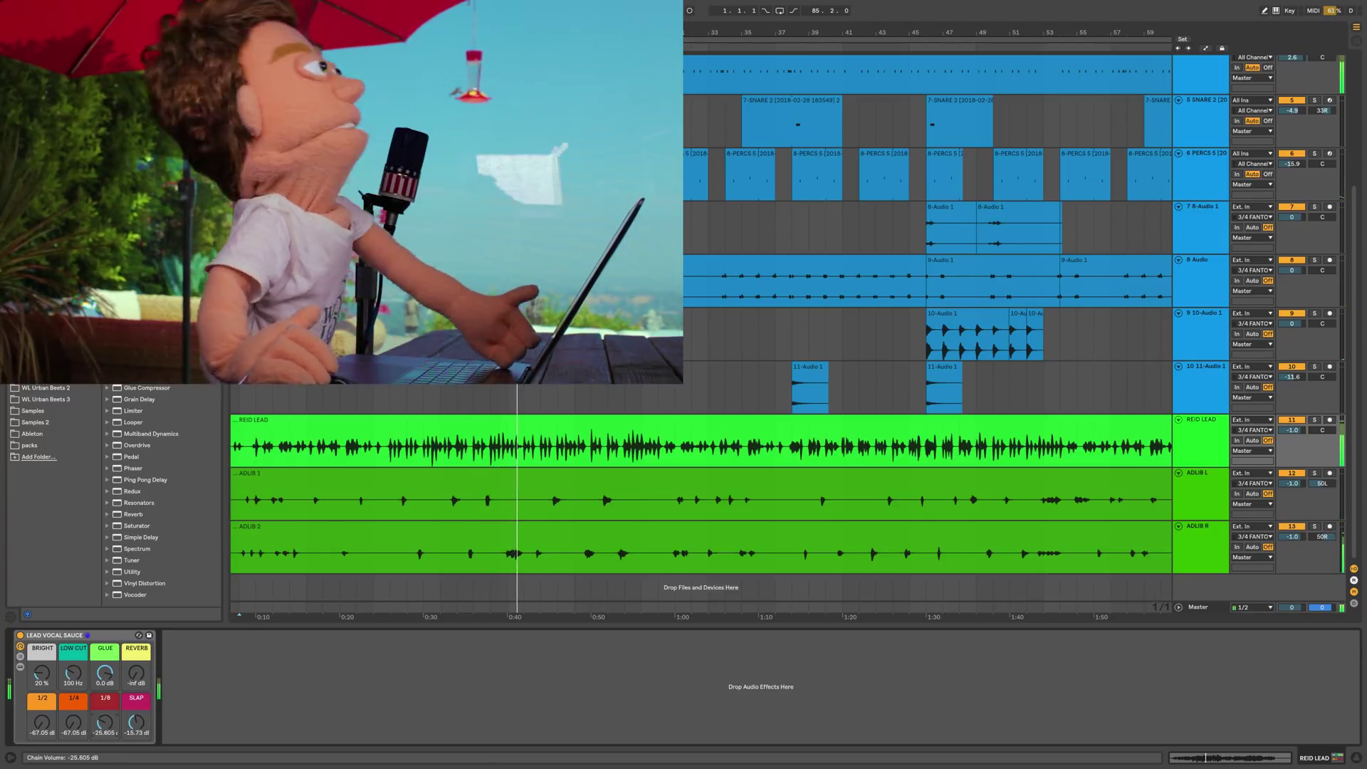
left_click_drag(102, 722, 104, 720)
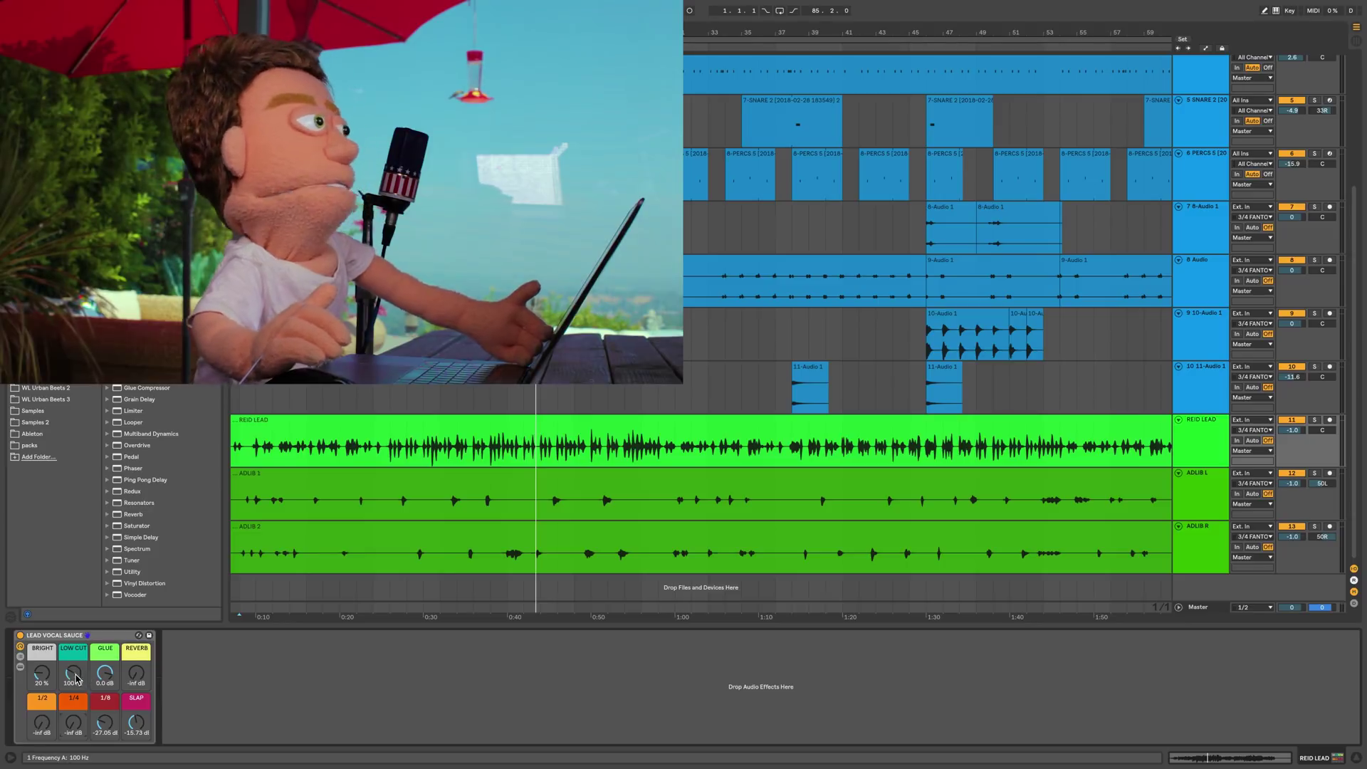
Step: Replay the early part of the lead vocal and set the rack's BRIGHT to 35 % and LOW CUT to 78.5 Hz
left_click(249, 439)
key("space")
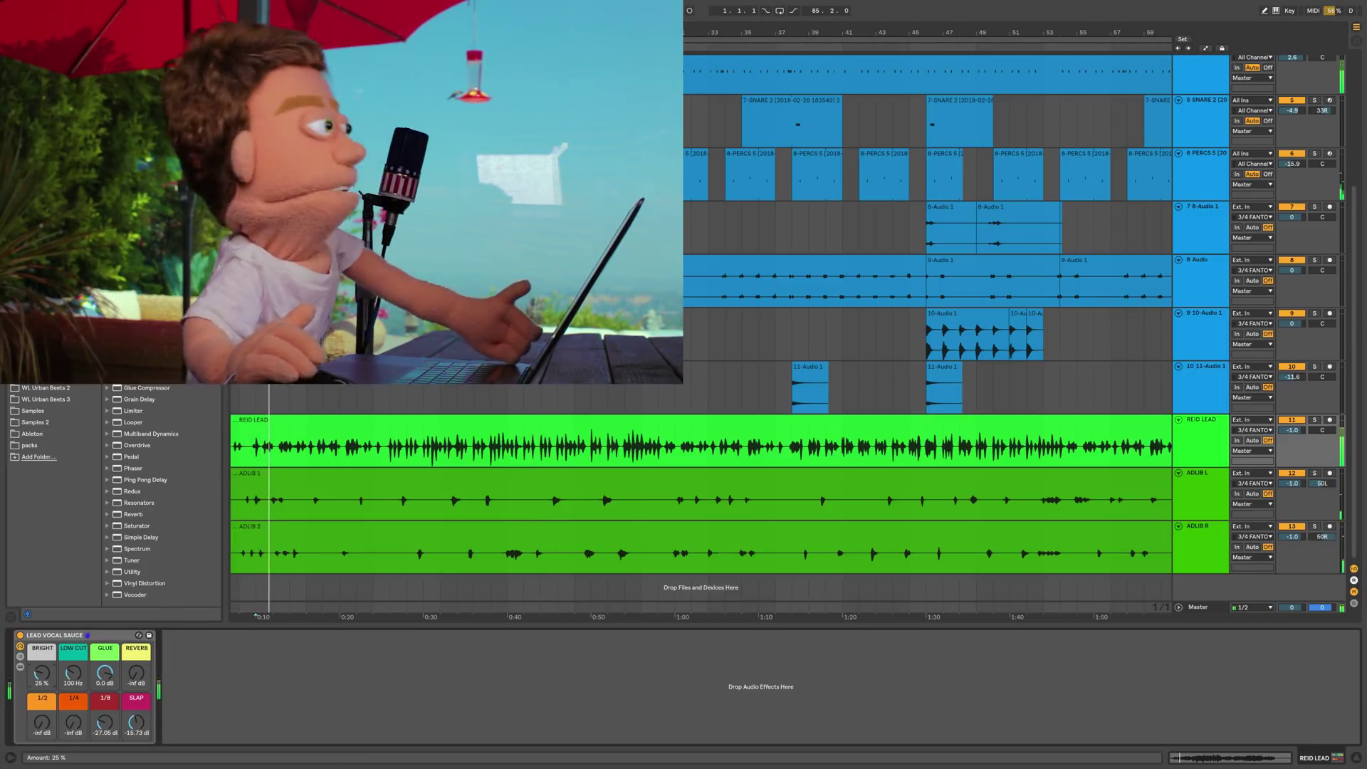
left_click_drag(39, 669, 73, 686)
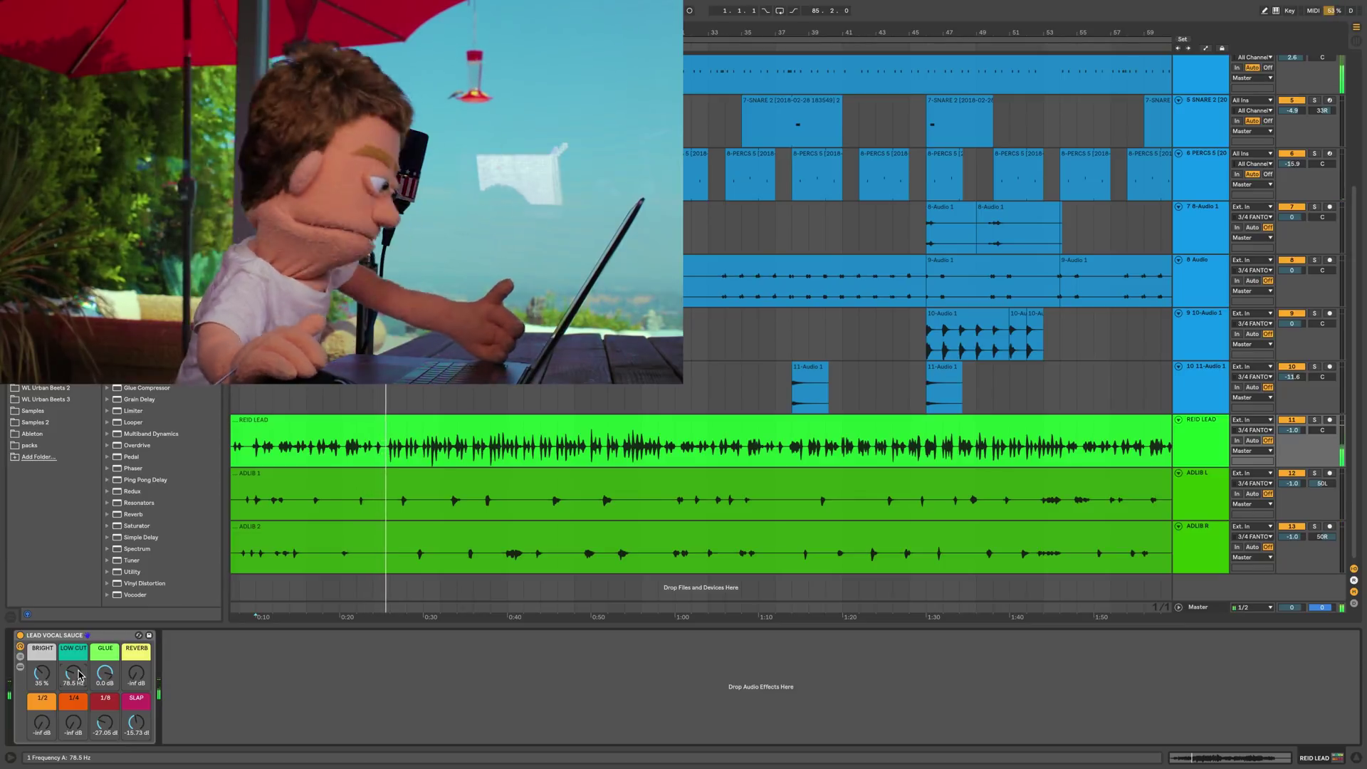
Step: Show track automation and raise the lead vocal's LOW CUT to 113 Hz over bars 3 to 13
key("a")
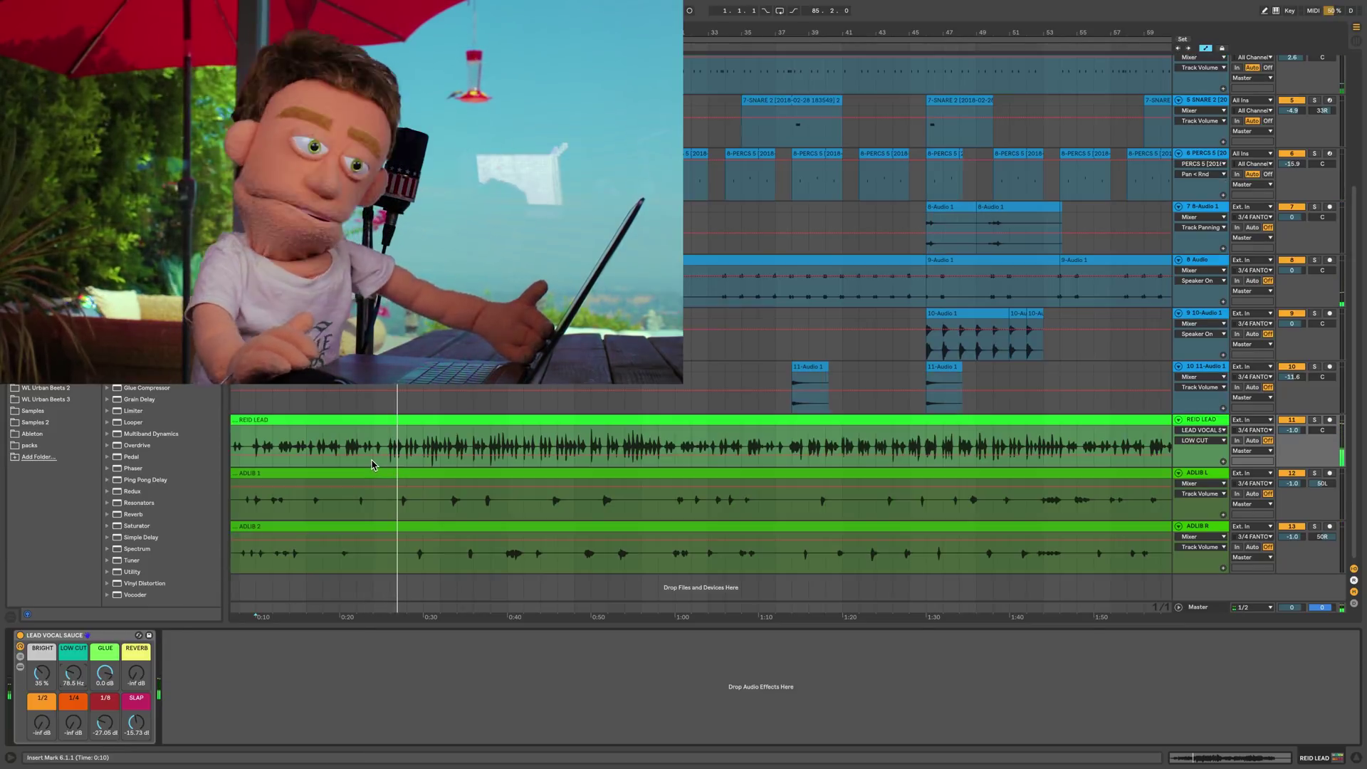
left_click_drag(388, 446, 213, 445)
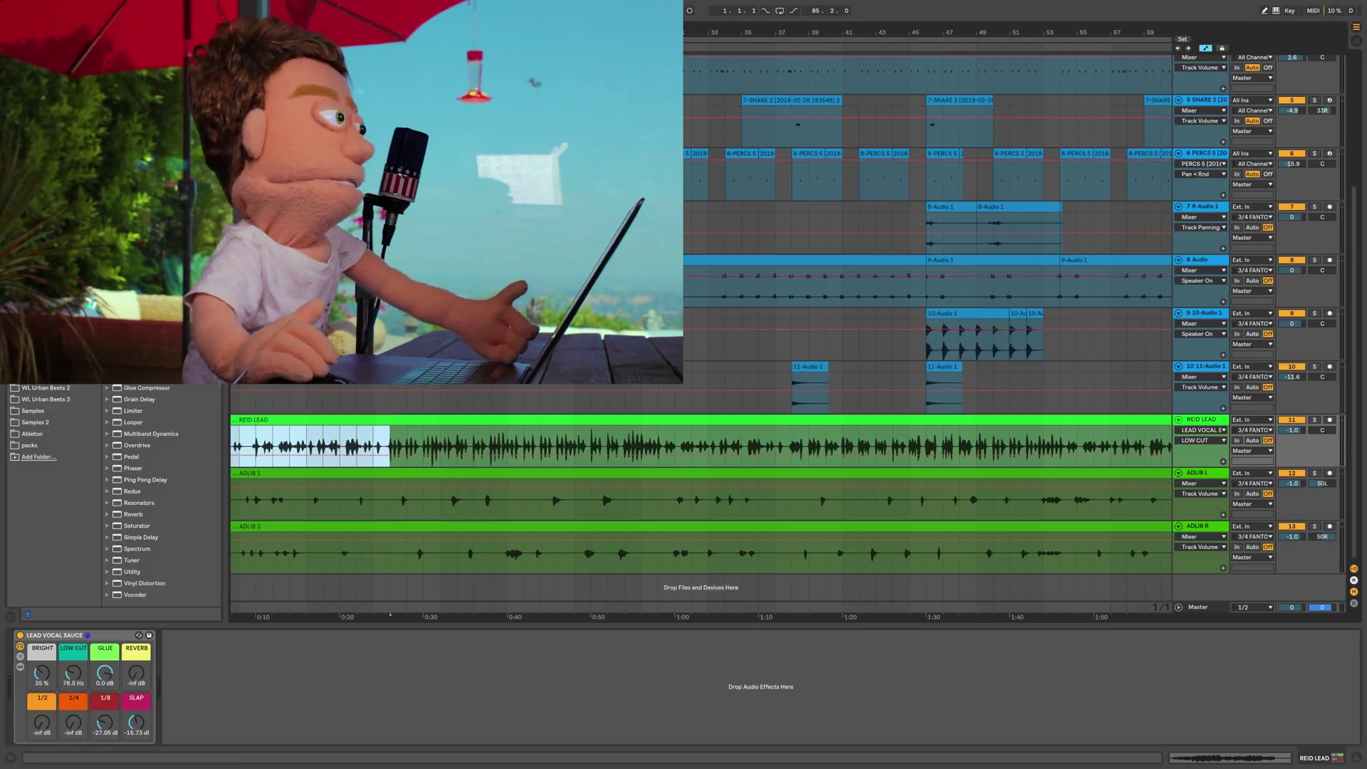
scroll(415, 440, "up", 3)
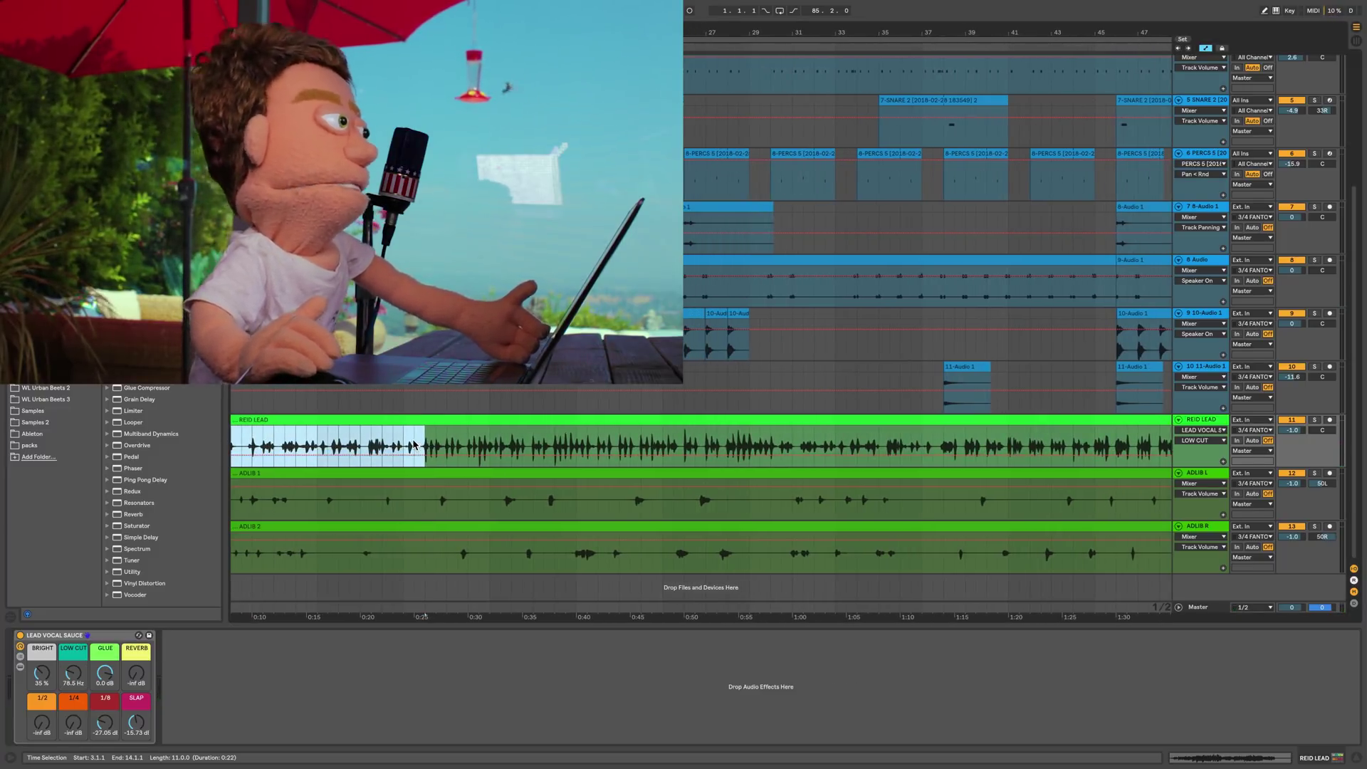
left_click_drag(389, 452, 389, 448)
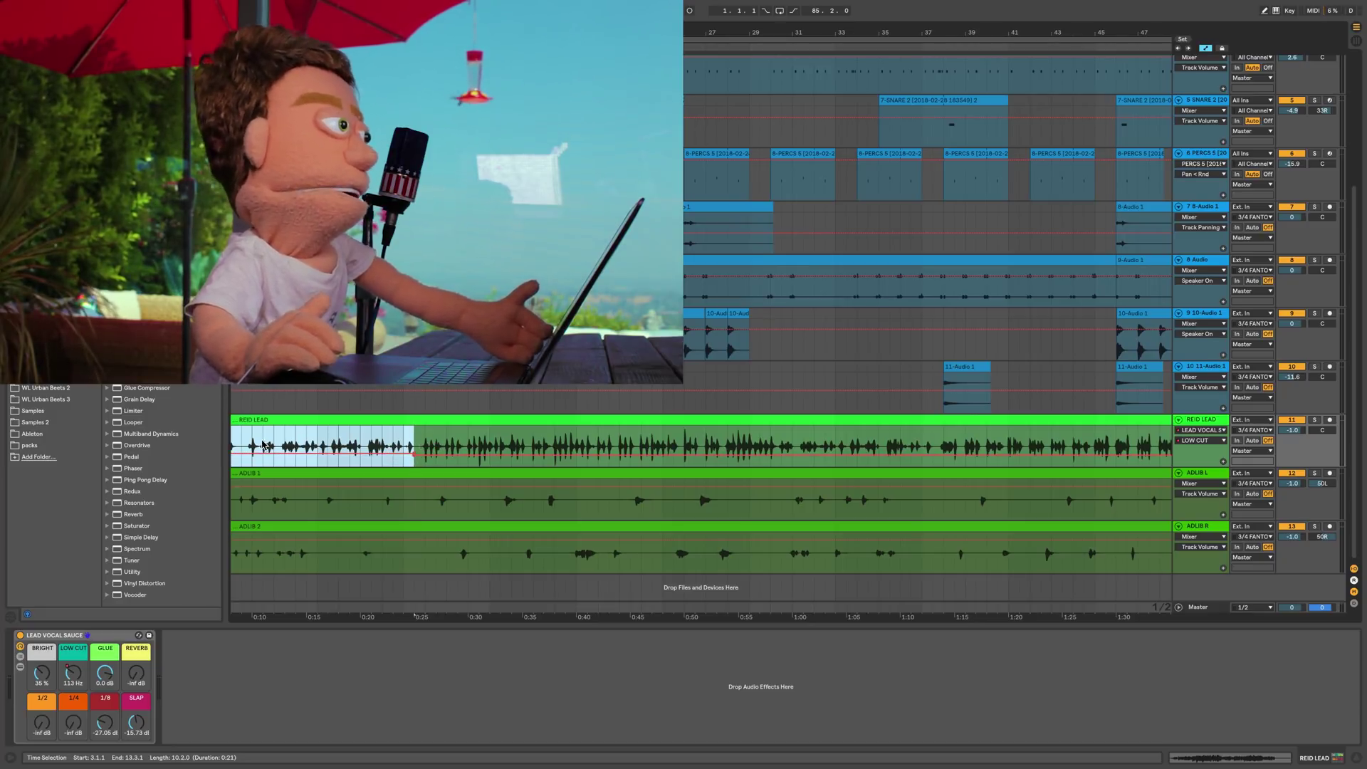
Step: Raise the LOW CUT automation at the start of the lead vocal to 234 Hz while playing the intro
left_click(238, 443)
scroll(238, 443, "left", 5)
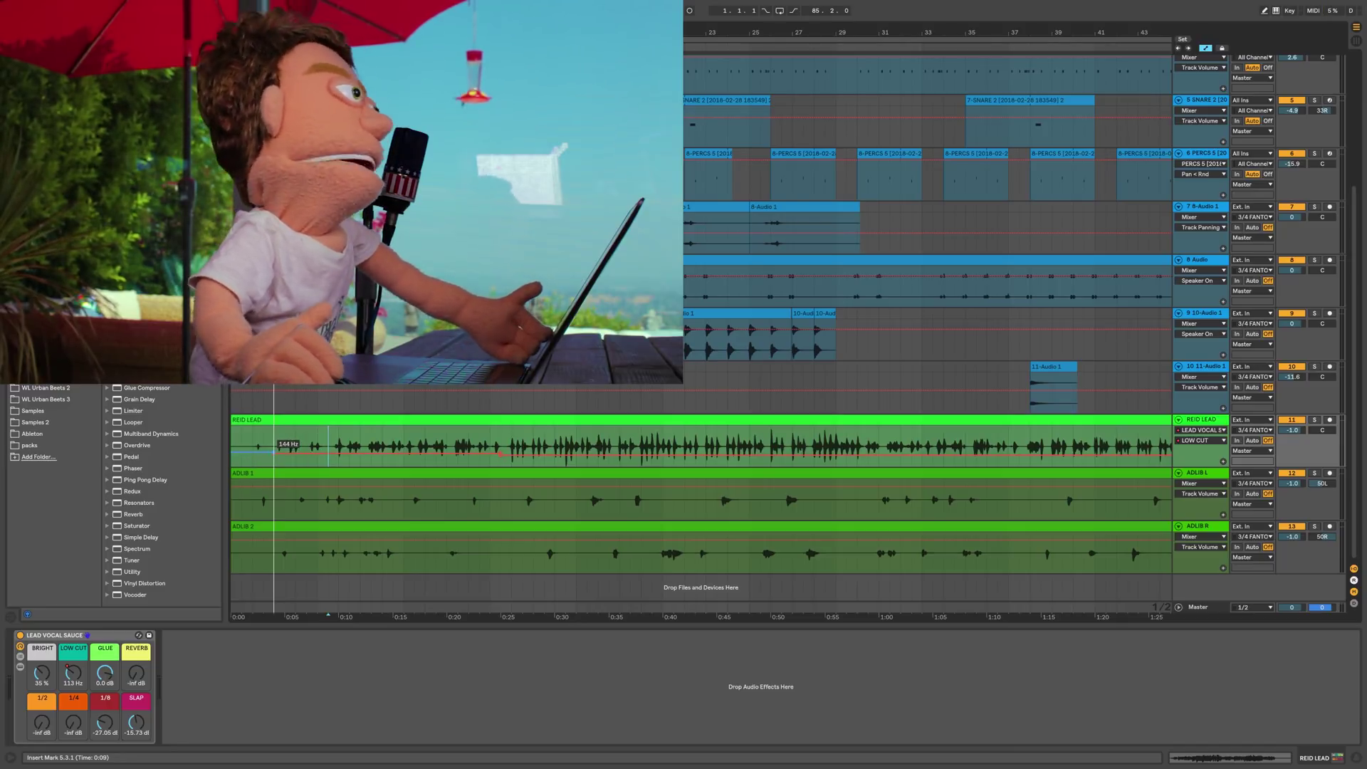
key("space")
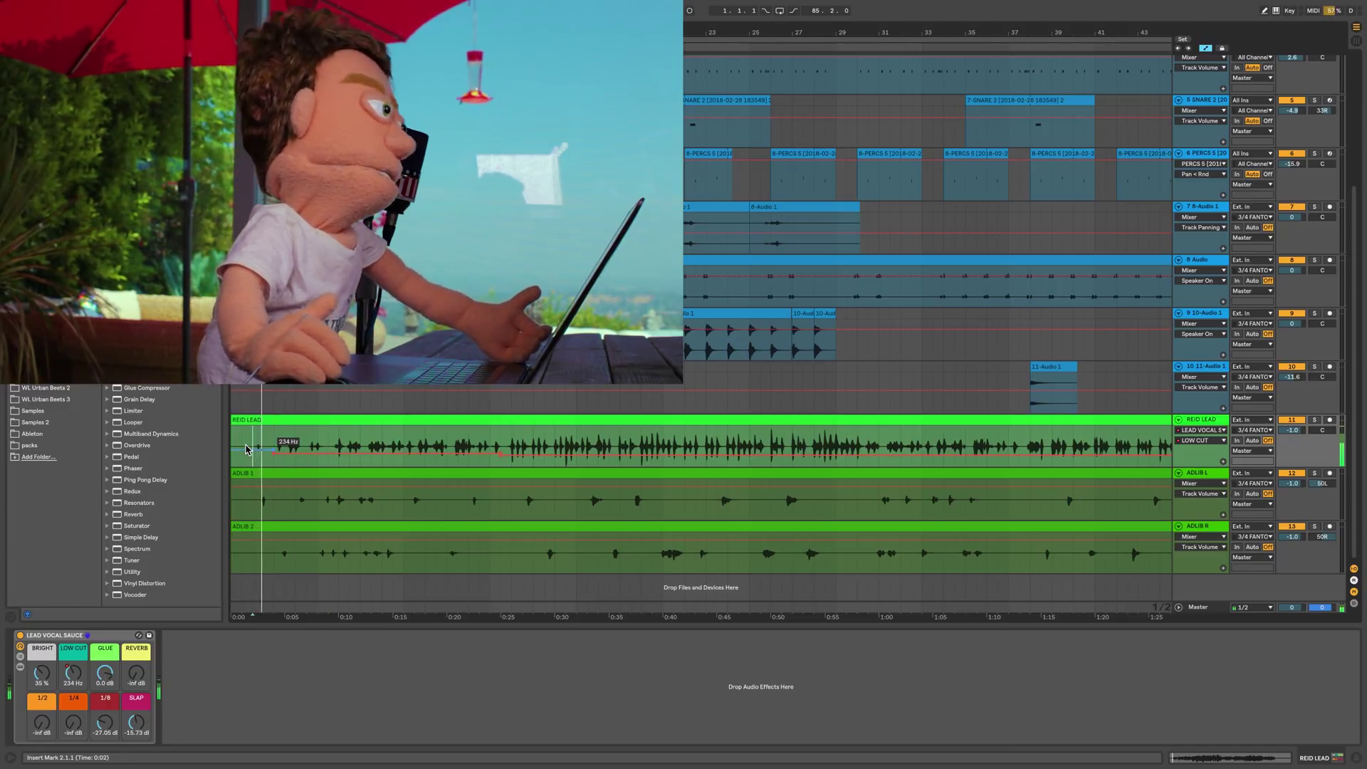
left_click(328, 451)
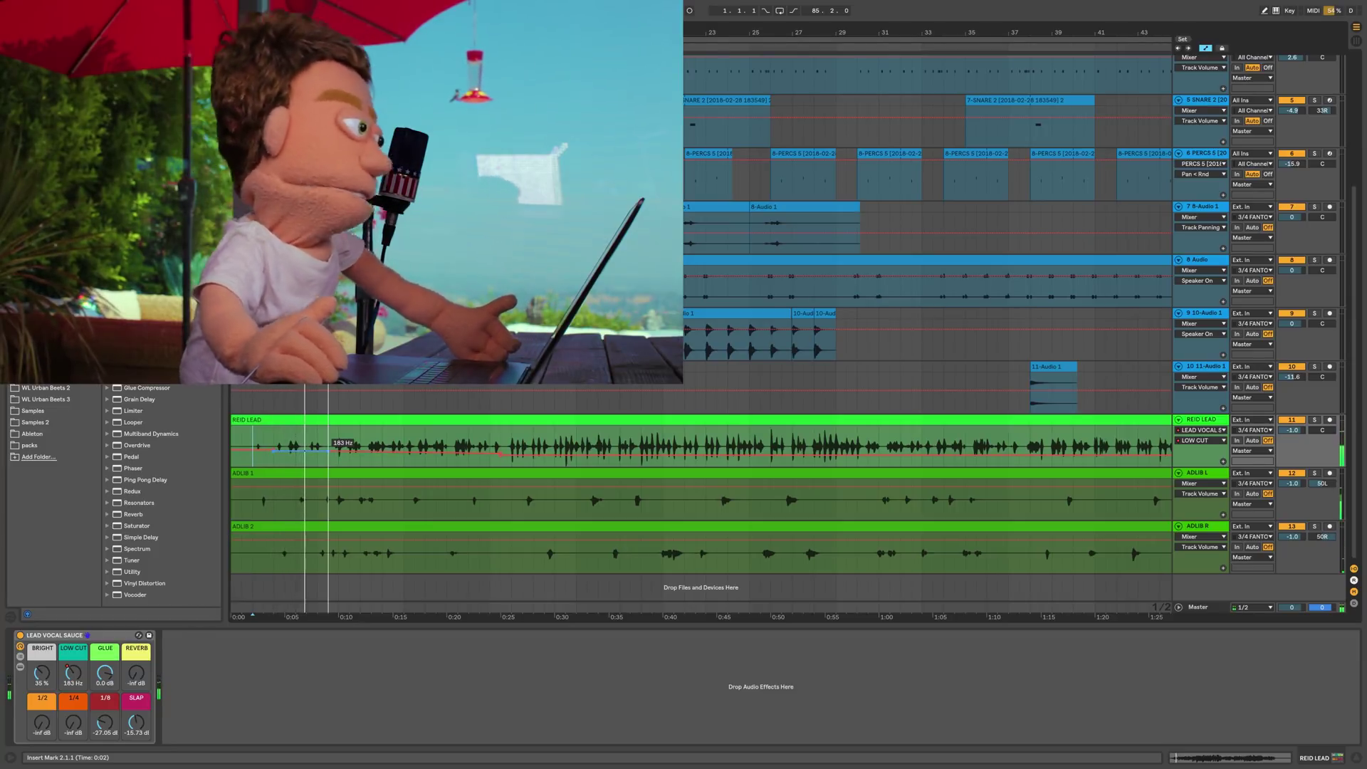
Step: Lower the LOW CUT automation to 100 Hz from about 0:09 to 0:25 and to 65.4 Hz after it
left_click_drag(336, 452, 334, 453)
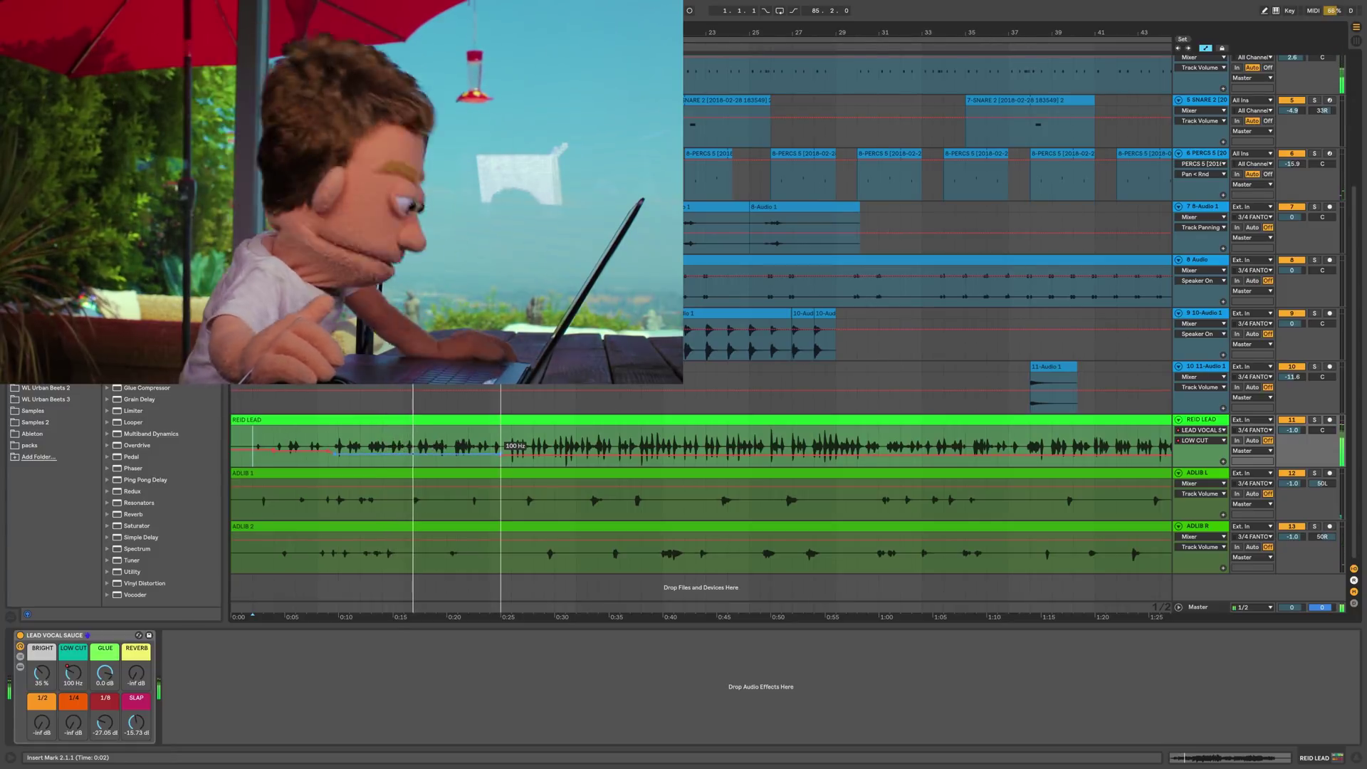
left_click_drag(501, 455, 498, 453)
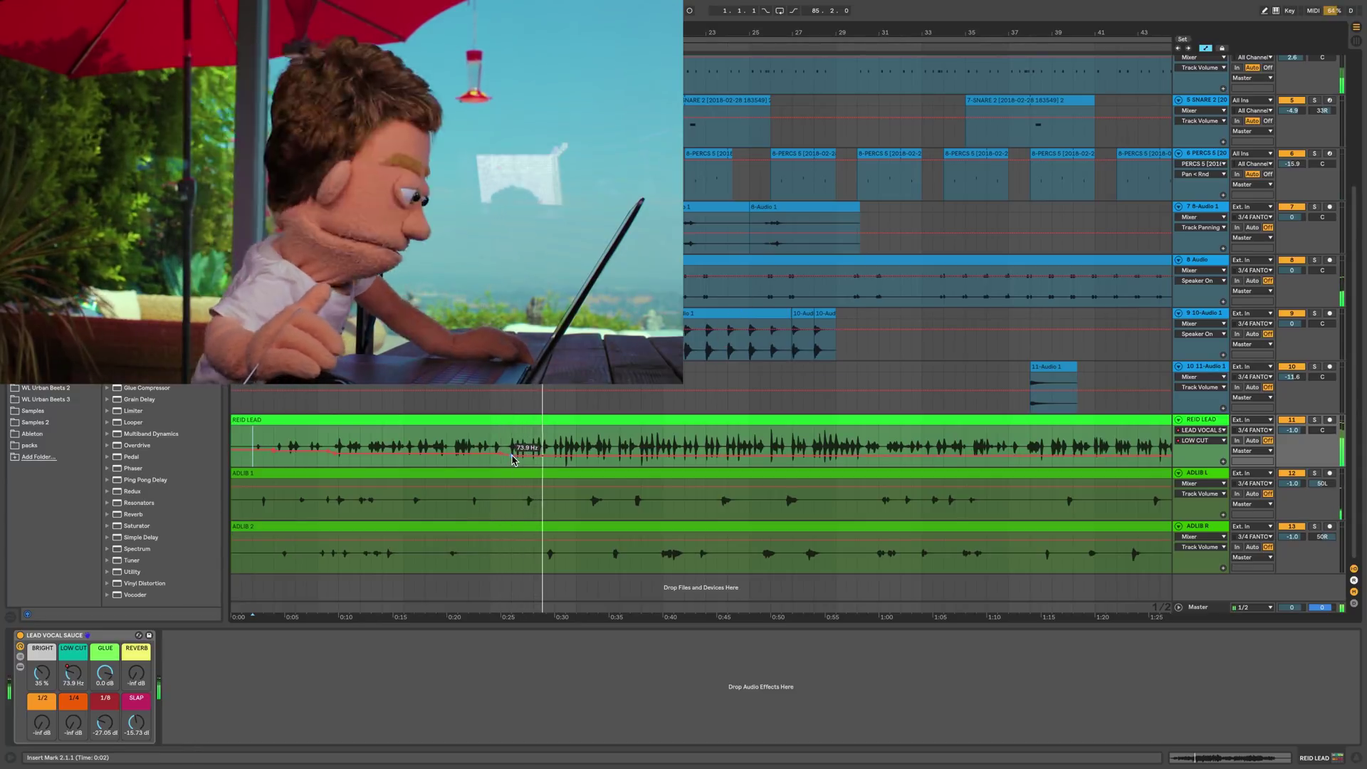
left_click_drag(513, 459, 513, 461)
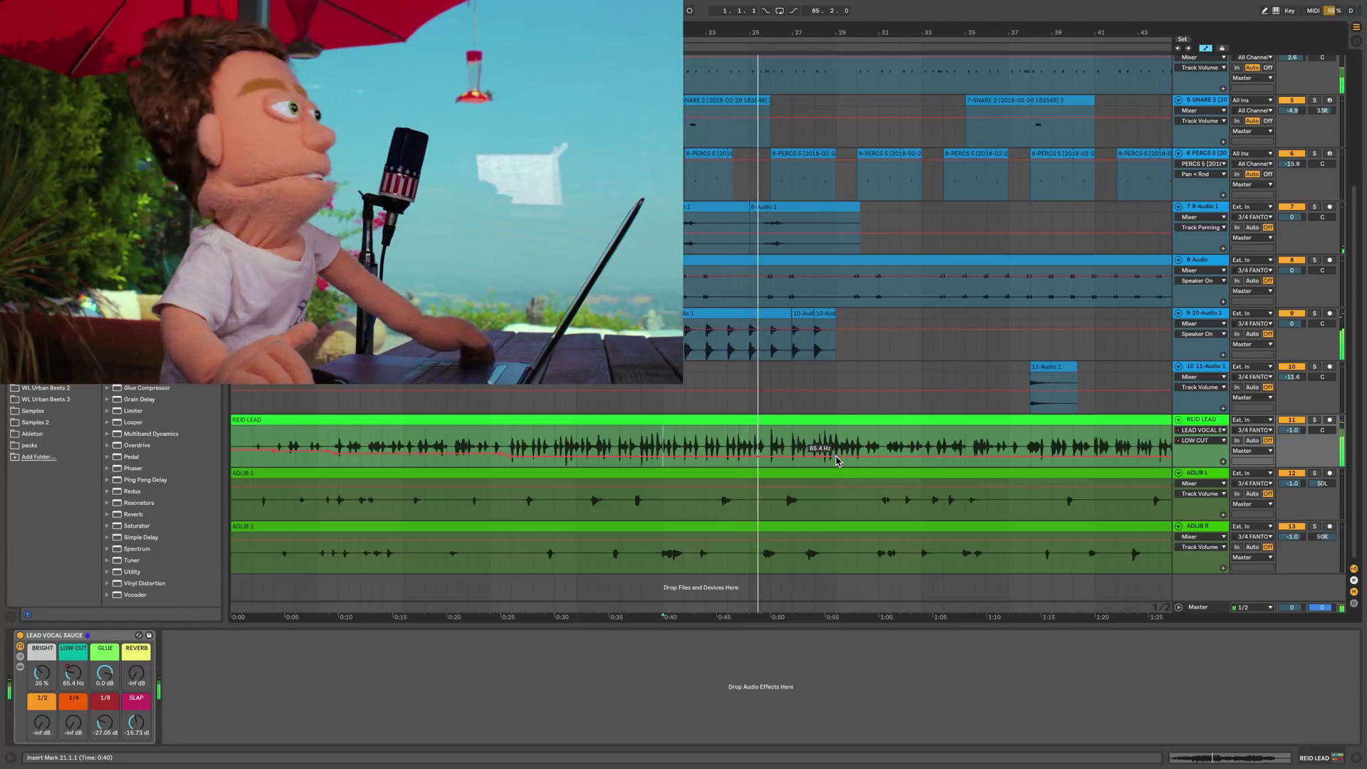
Step: Shape a rising LOW CUT ramp on the lead vocal from about 0:55, reaching 264 Hz, and replay the transition
left_click_drag(835, 456, 836, 451)
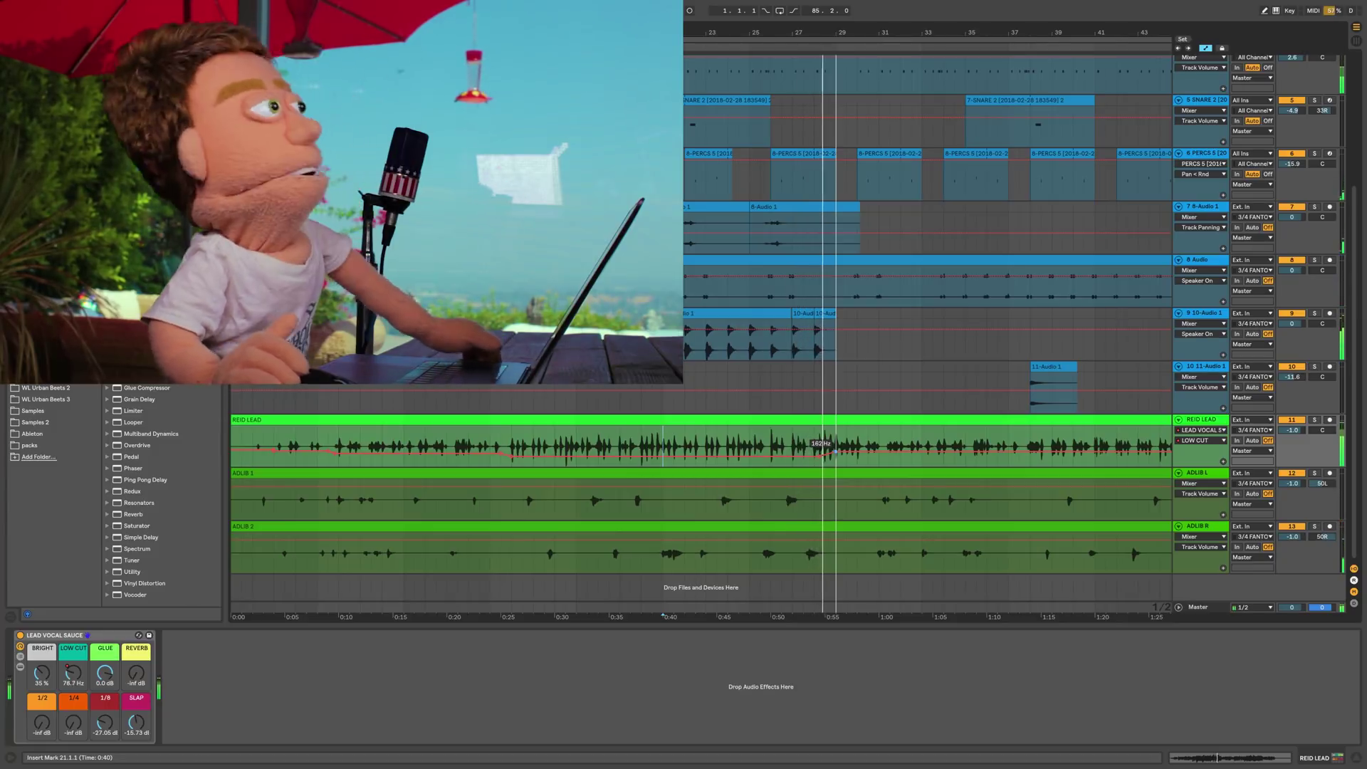
left_click_drag(835, 451, 835, 449)
left_click(858, 449)
left_click(835, 449)
left_click(815, 450)
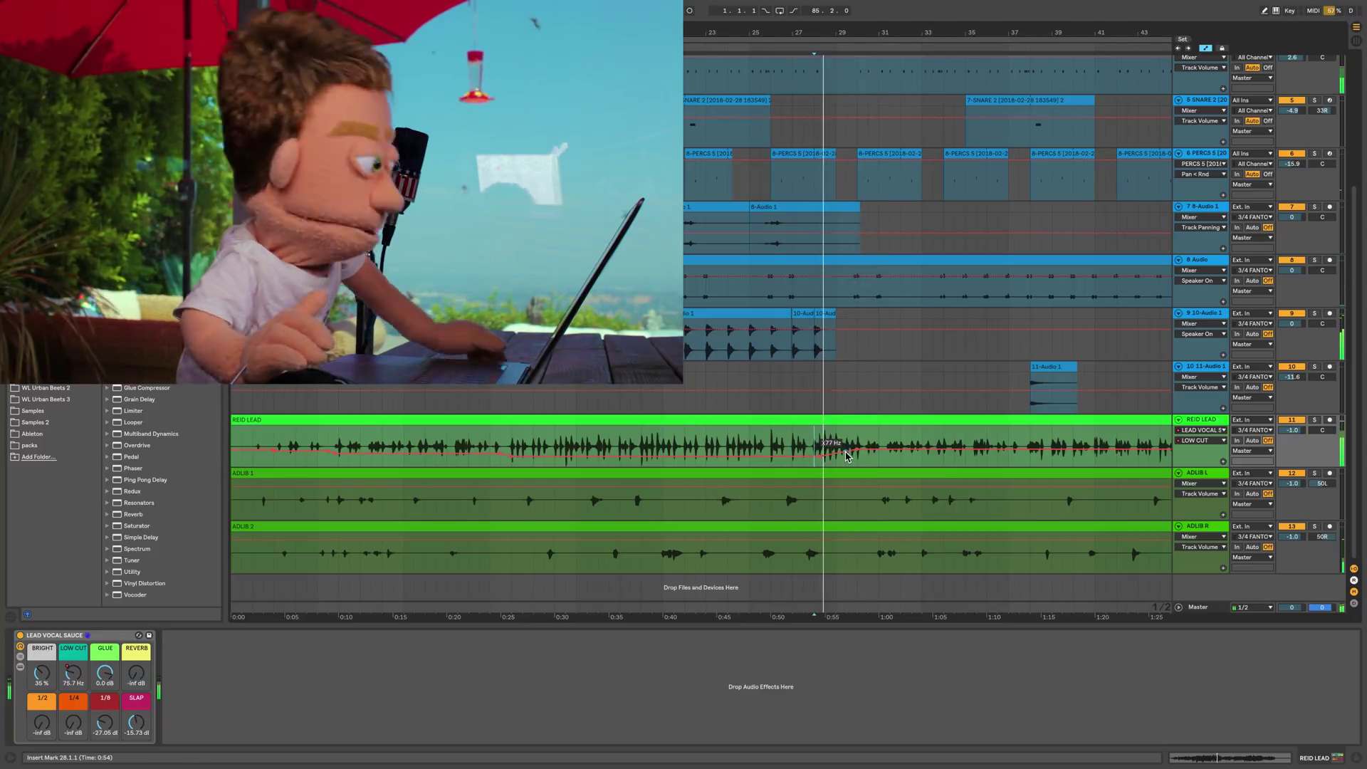
left_click_drag(835, 453, 836, 459)
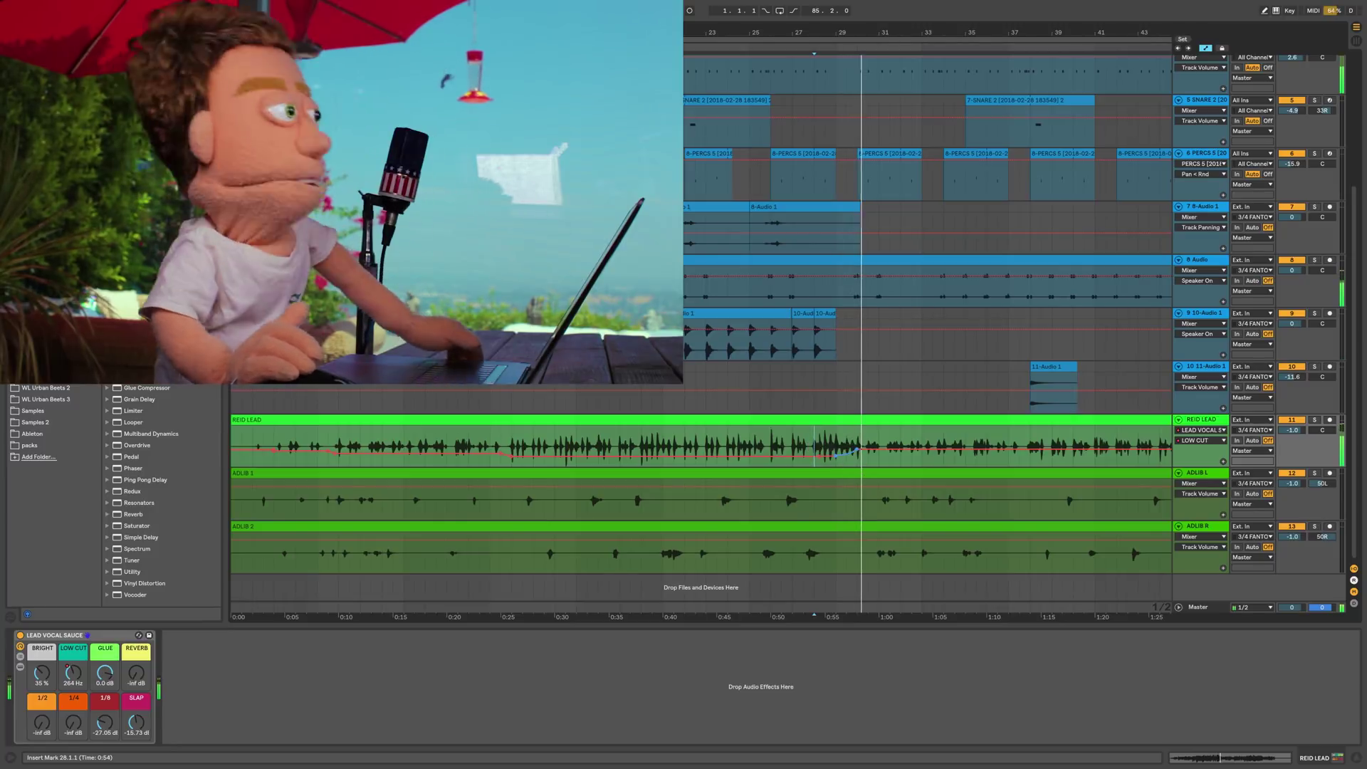
left_click(826, 447)
mouse_move(865, 453)
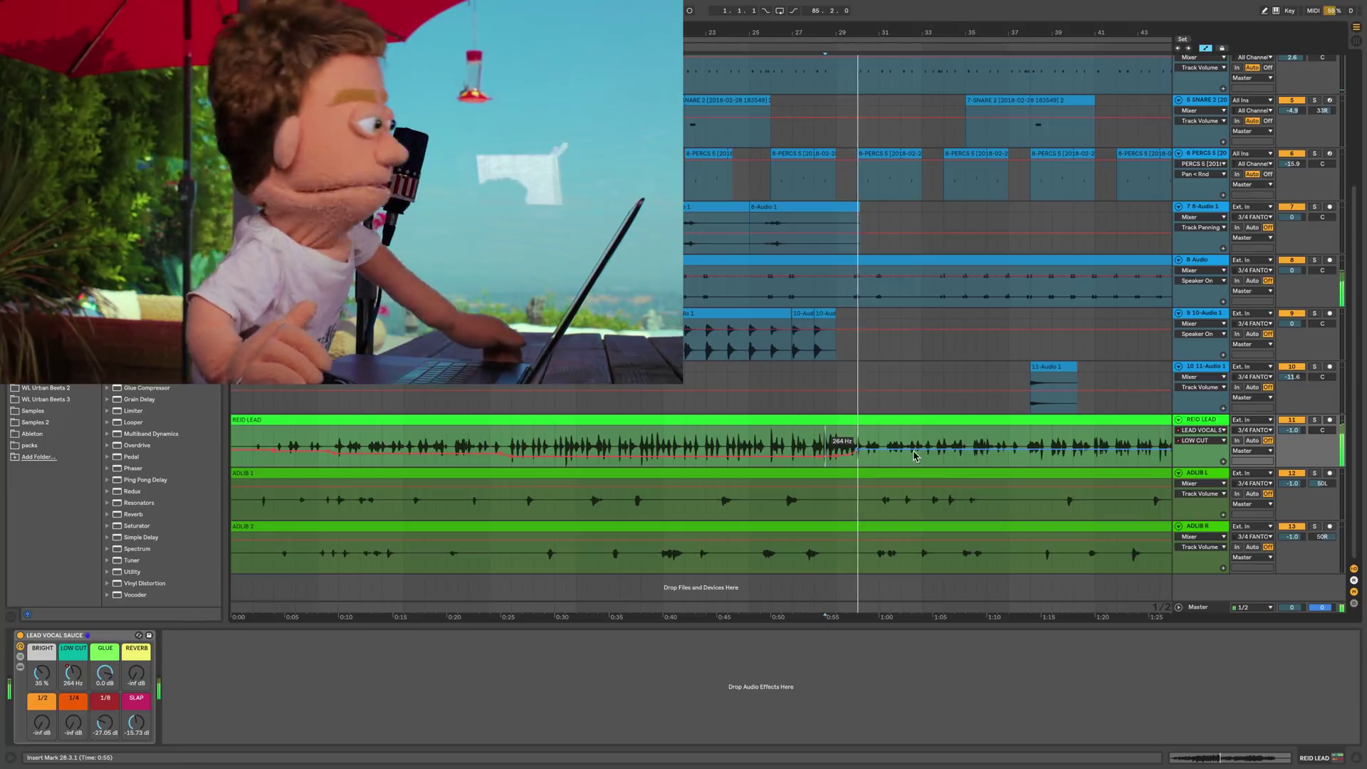
Step: Display the lead vocal's SLAP automation and raise it to about -13.5 dB over bars 30 to 46
left_click_drag(1042, 28, 700, 27)
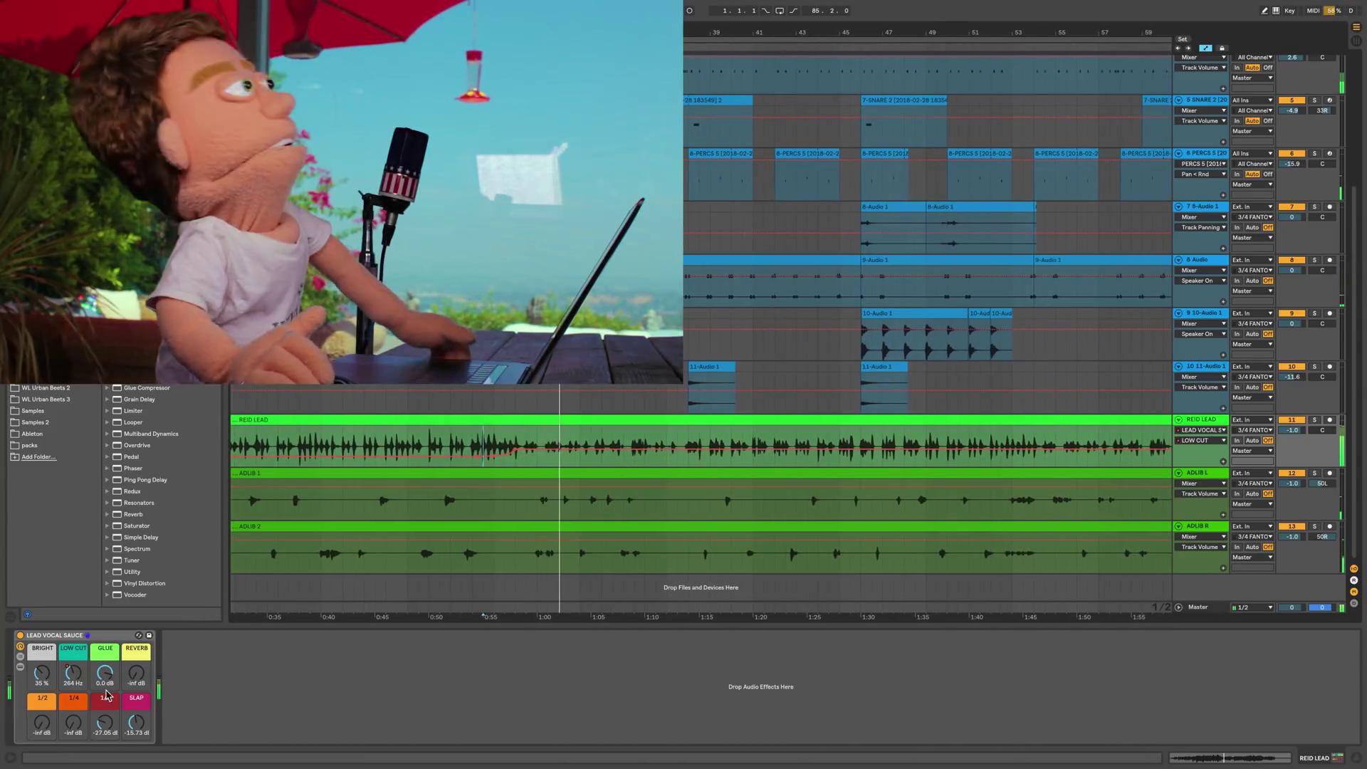
left_click(132, 727)
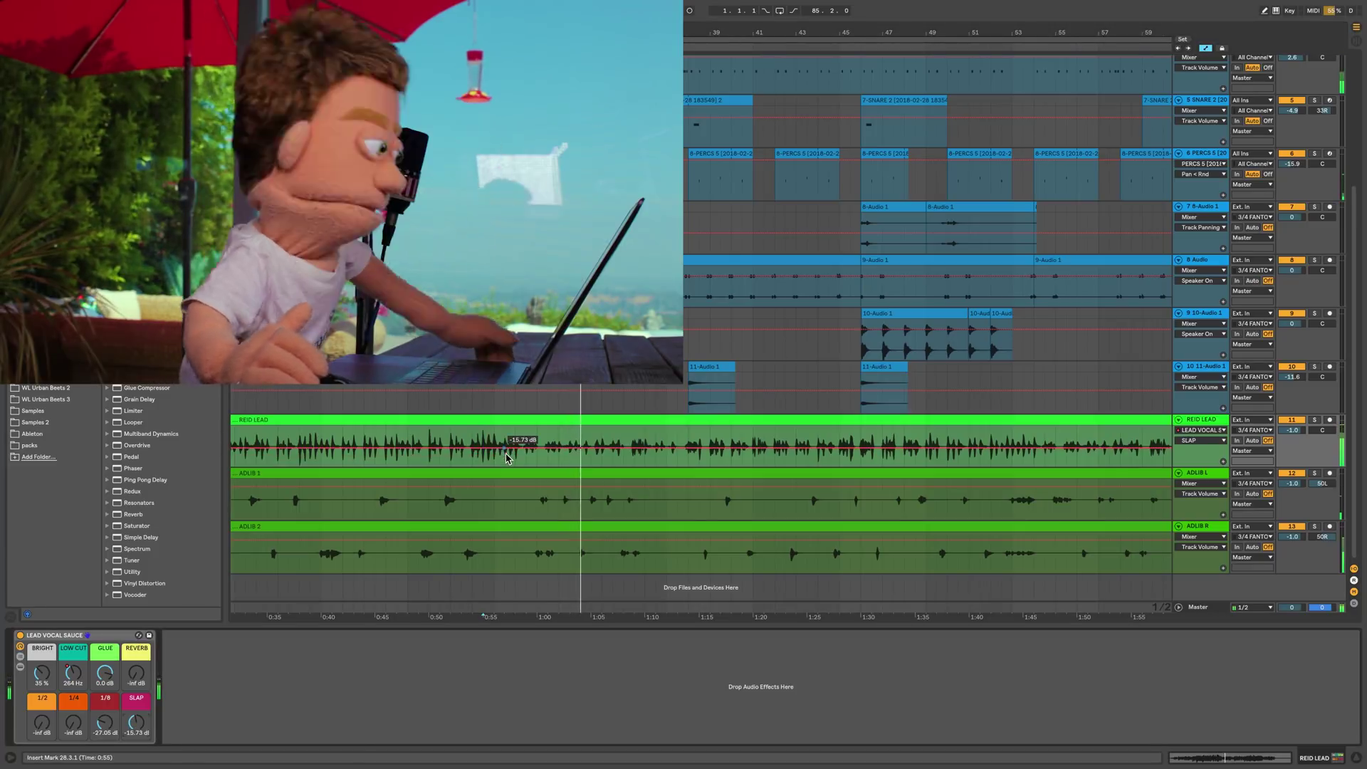
mouse_move(515, 447)
left_mouse_down()
mouse_move(849, 447)
mouse_move(431, 471)
mouse_move(546, 452)
mouse_move(512, 456)
left_mouse_up()
left_click(841, 447)
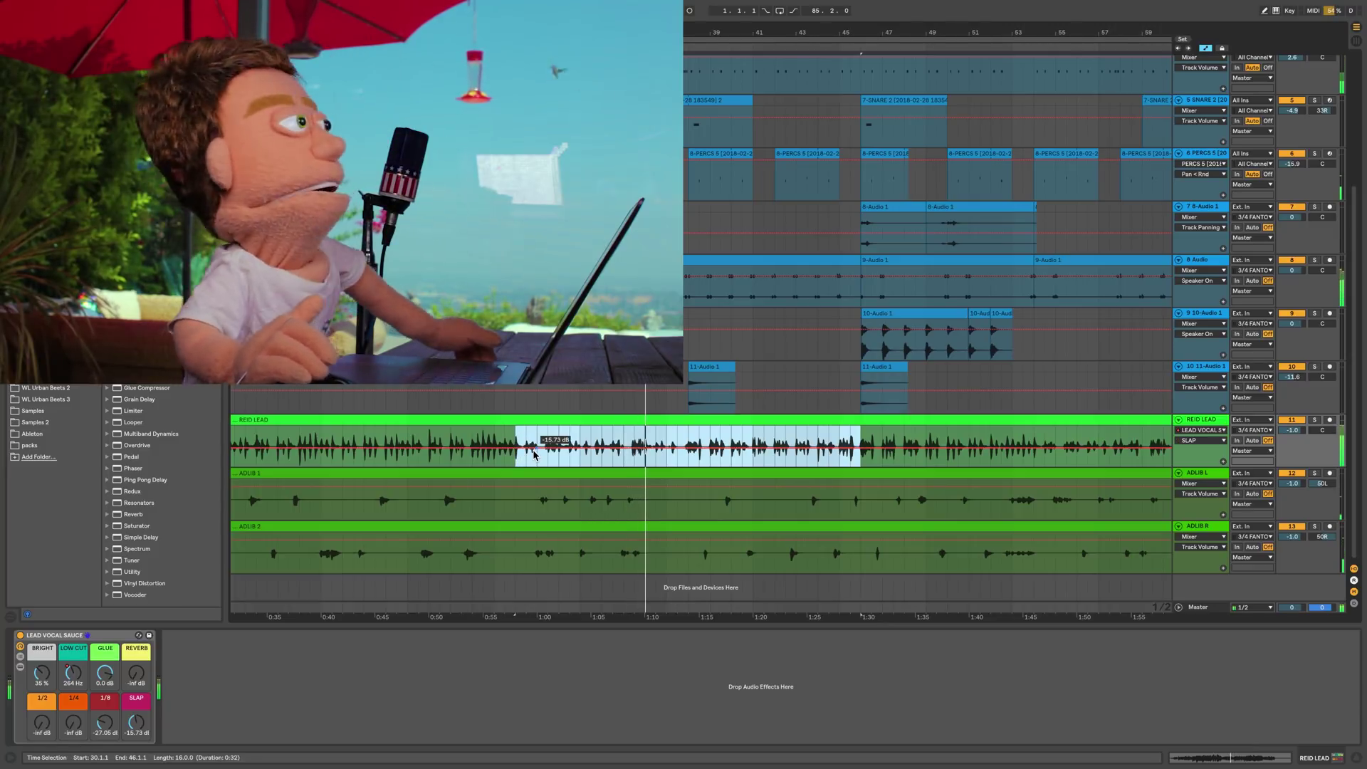
left_click_drag(518, 446, 532, 452)
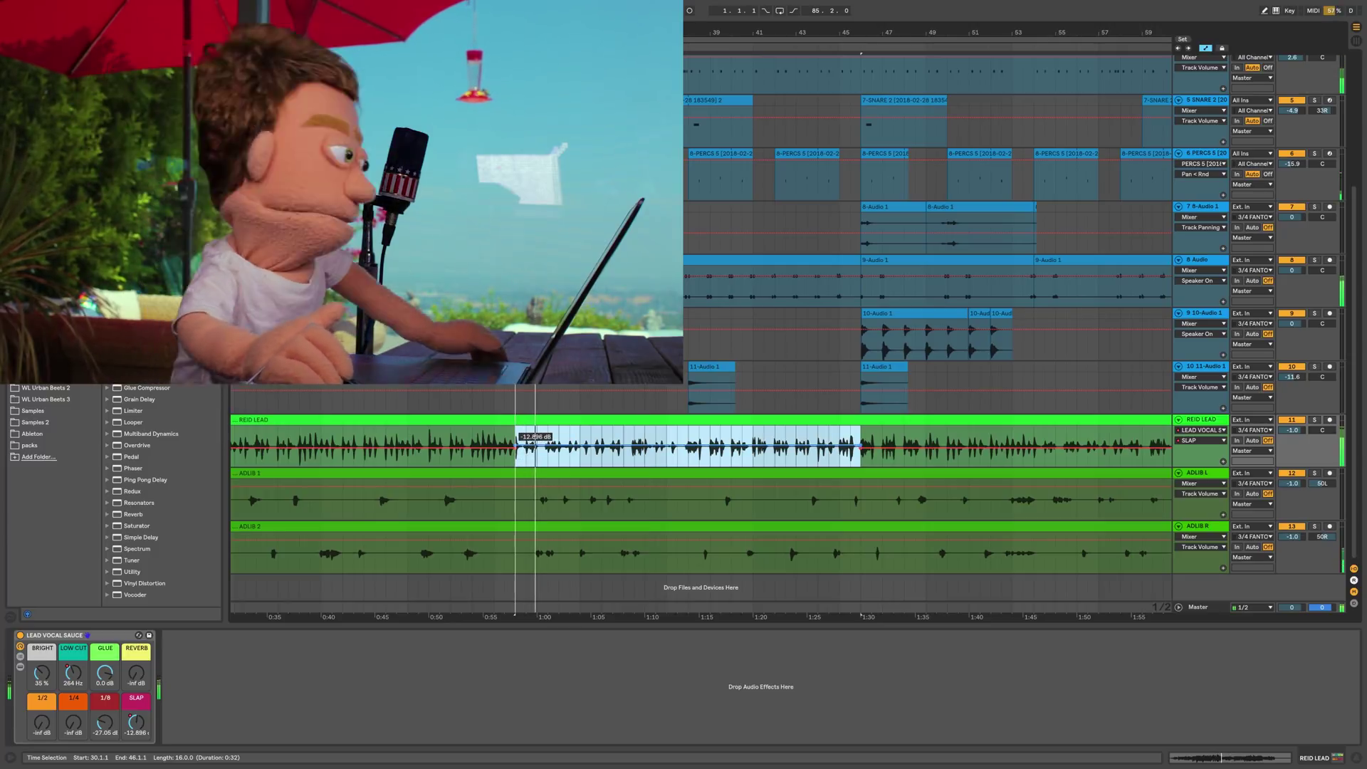
Step: Raise the lead vocal's SLAP automation to -13.526 dB over bars 54 to 62
left_click_drag(777, 30, 777, 10)
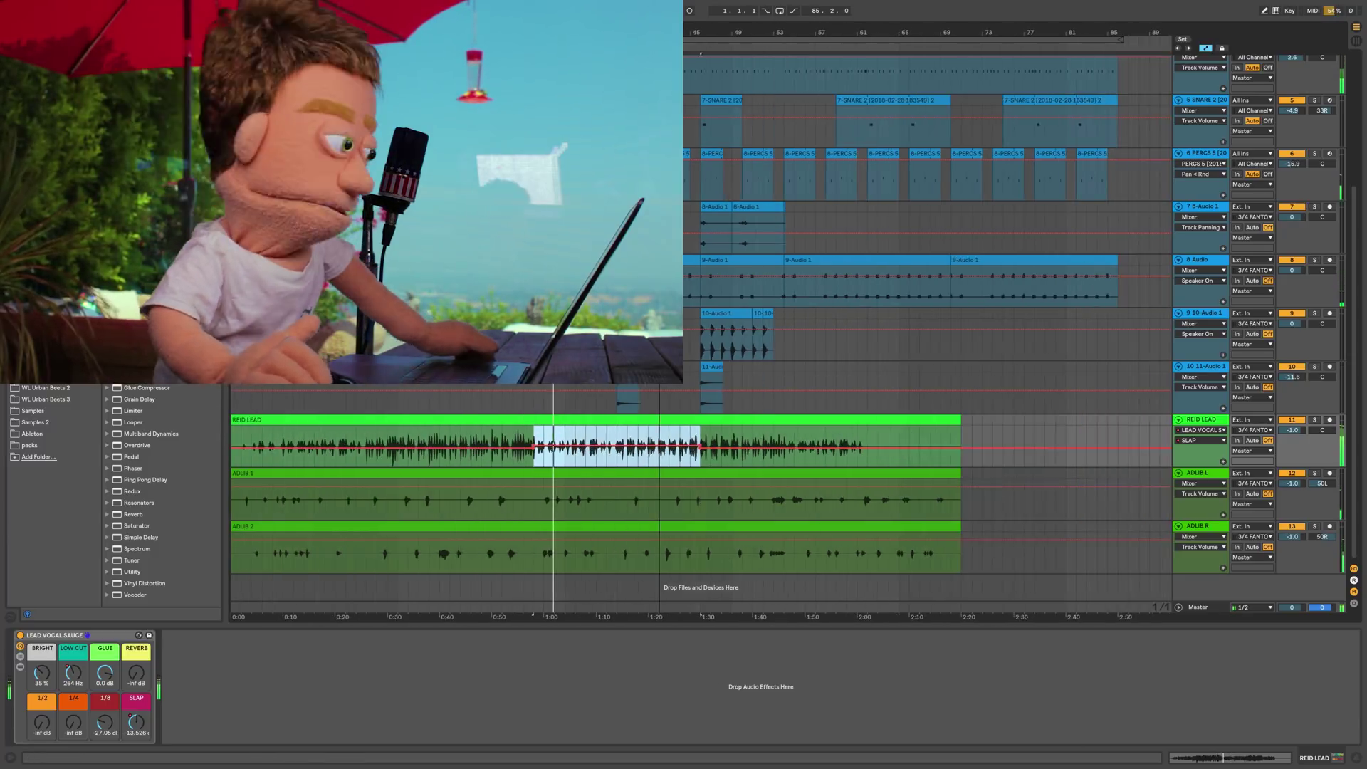
key("minus")
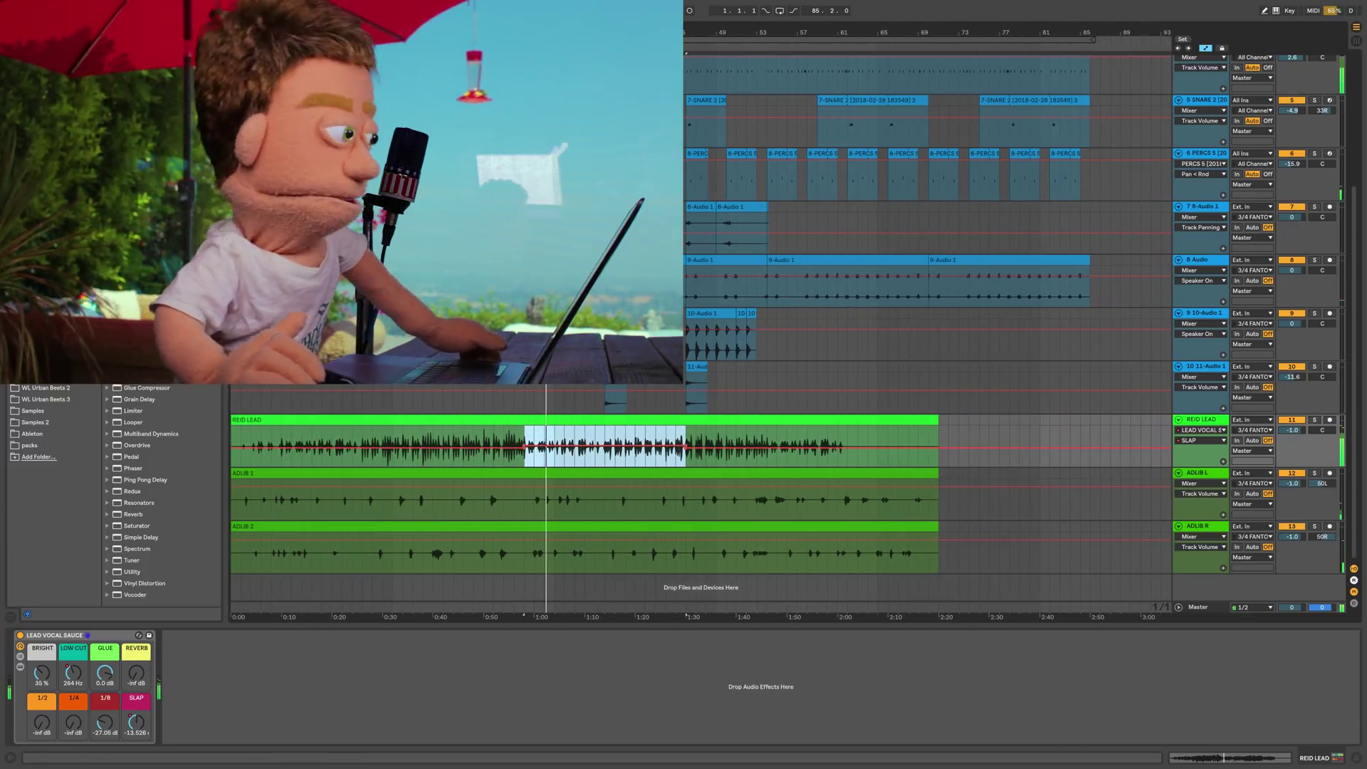
left_click(776, 459)
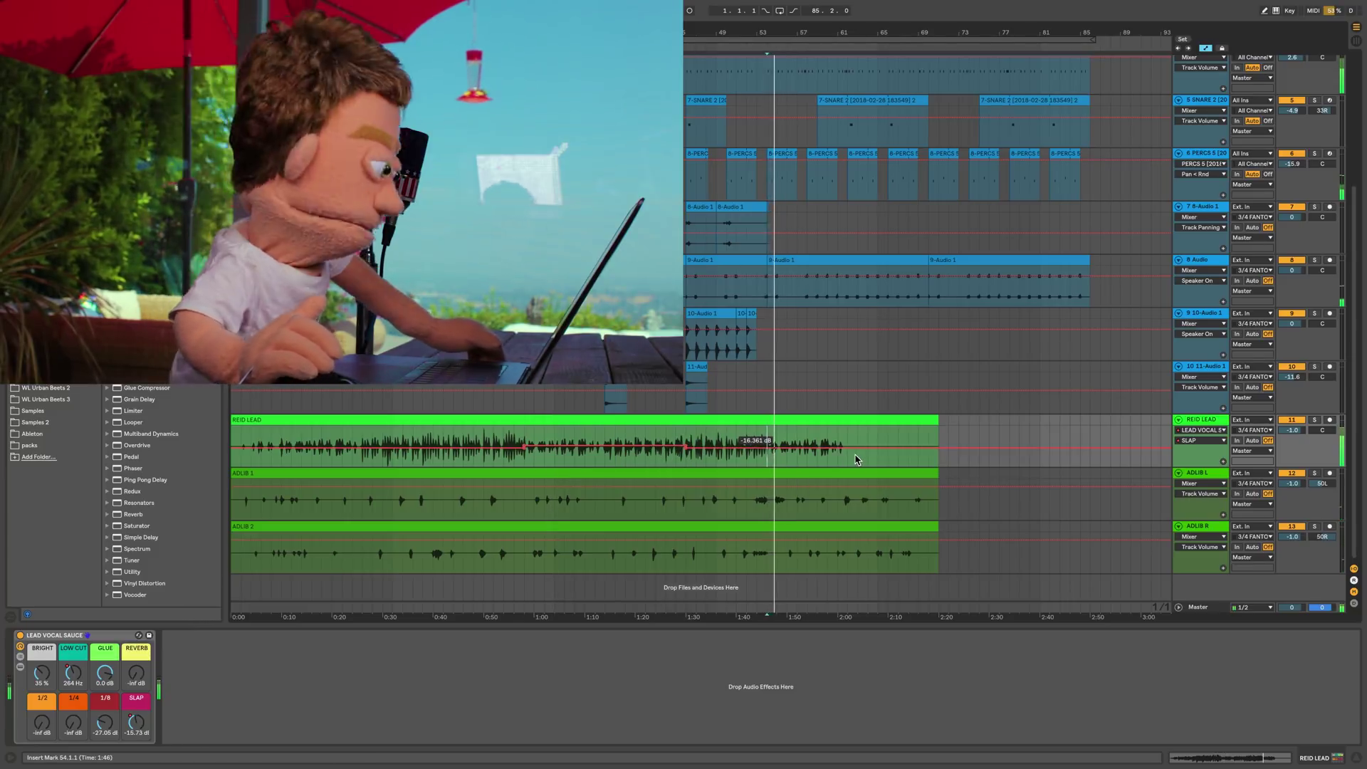
left_click_drag(770, 462, 823, 446)
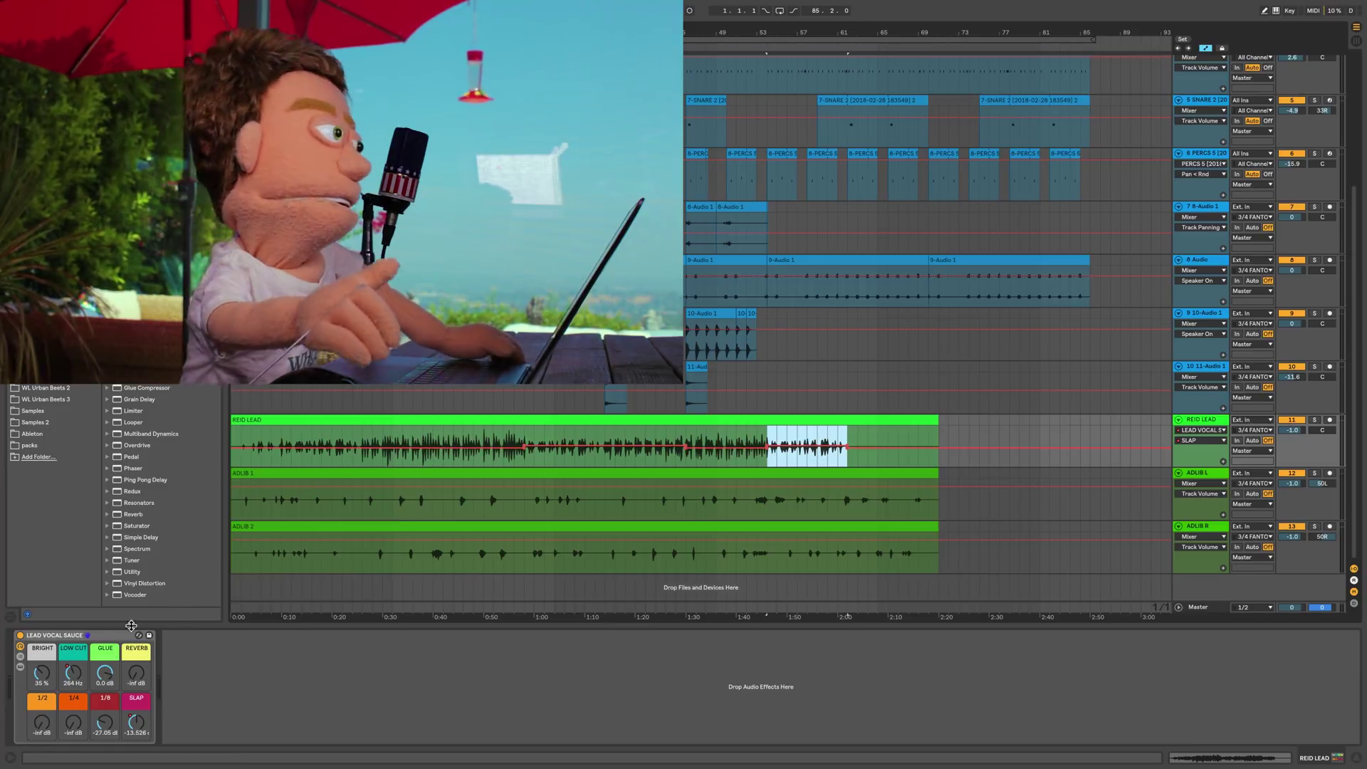
Step: Display the LOW CUT automation, lower it to about 208 Hz over bars 54 to 62, and play that section
left_click(111, 635)
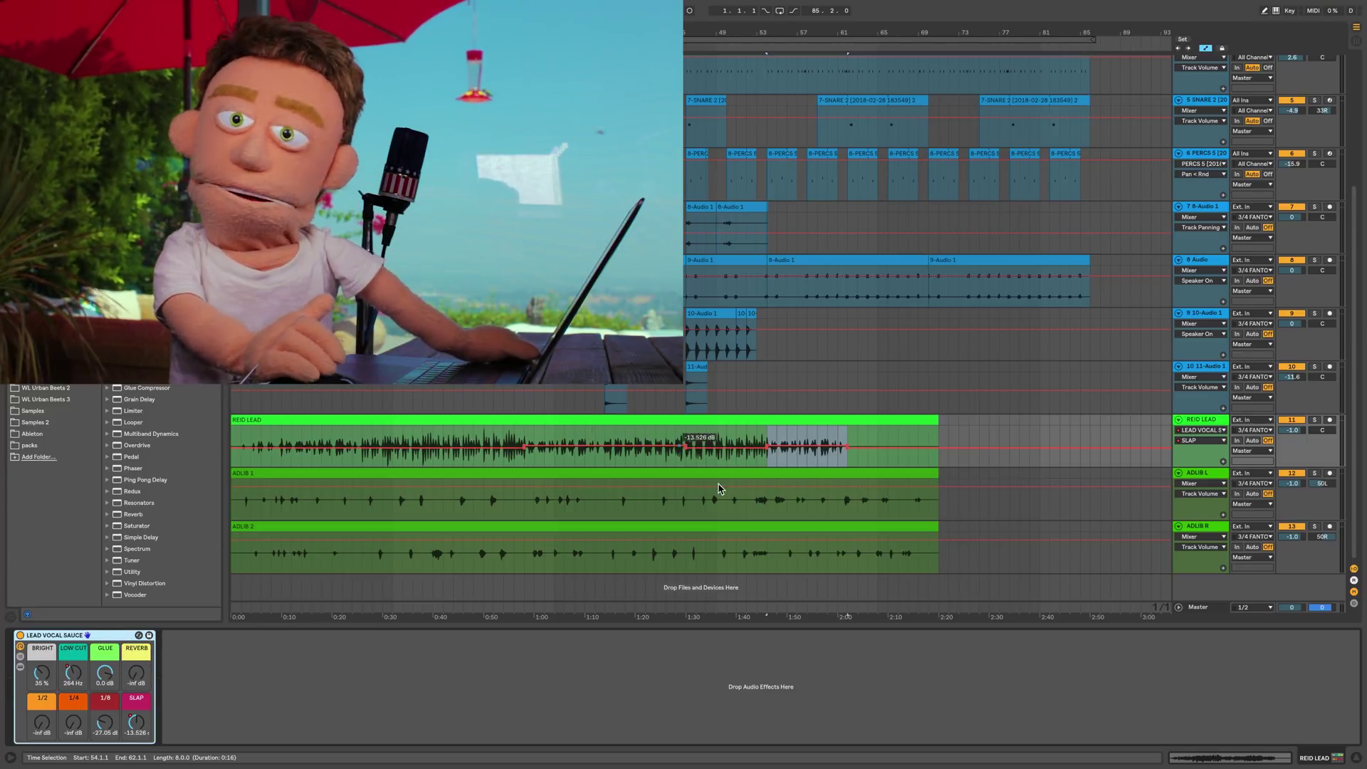
left_click(685, 447)
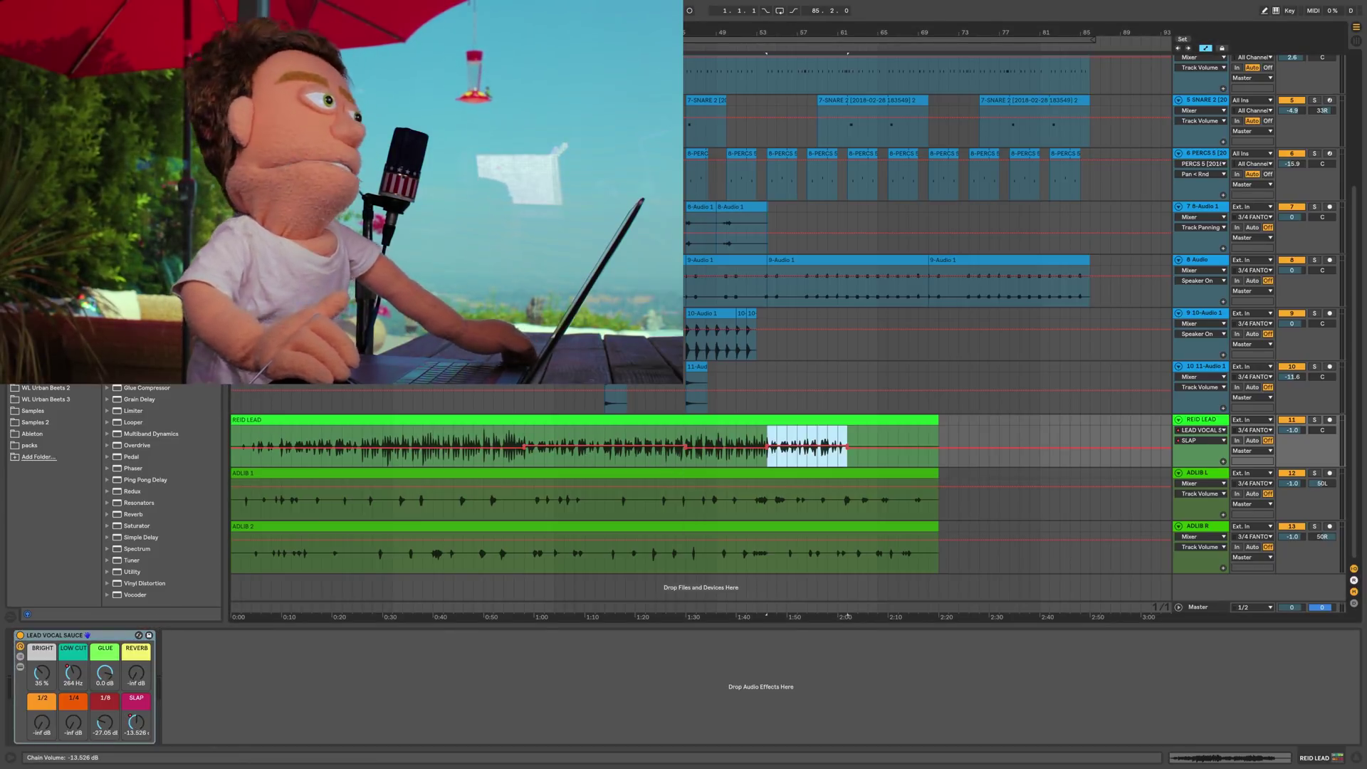
left_click(73, 672)
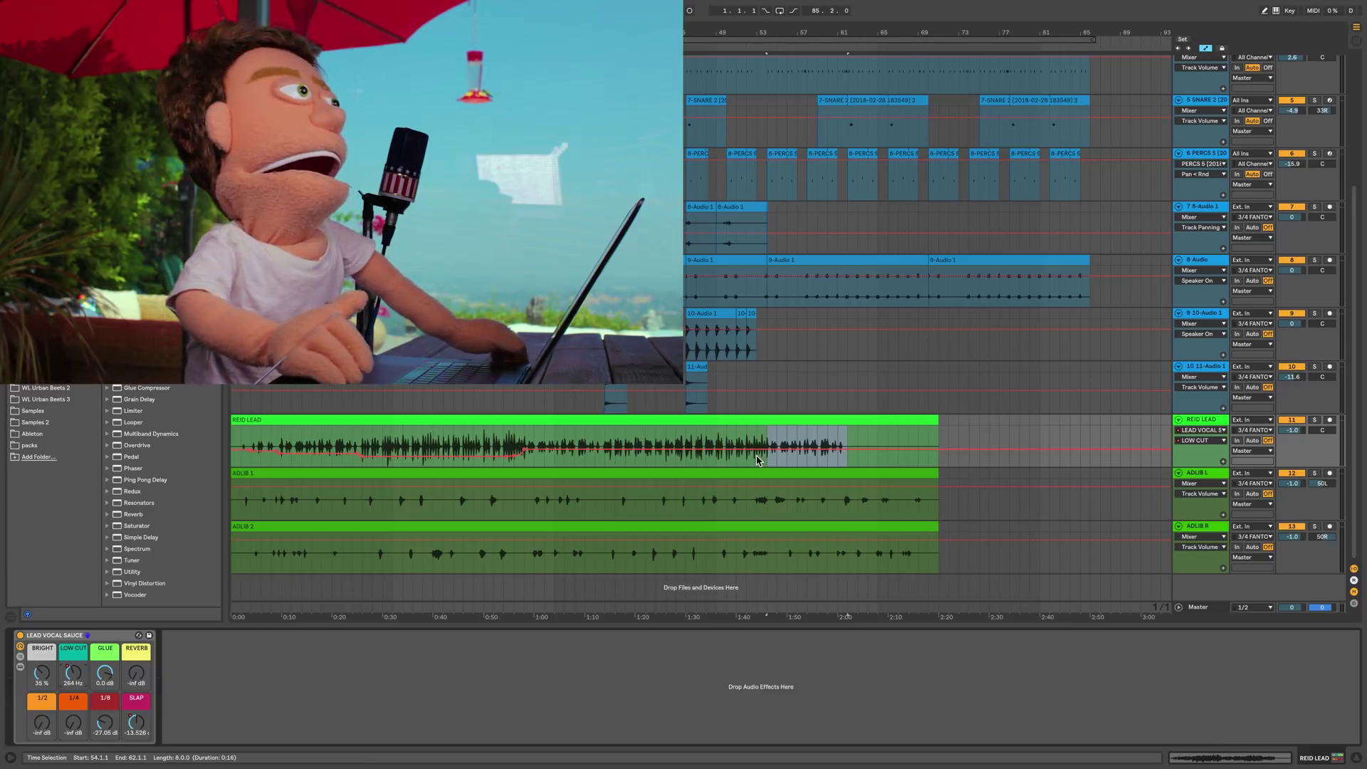
left_click(801, 445)
left_click_drag(801, 445, 801, 448)
key("space")
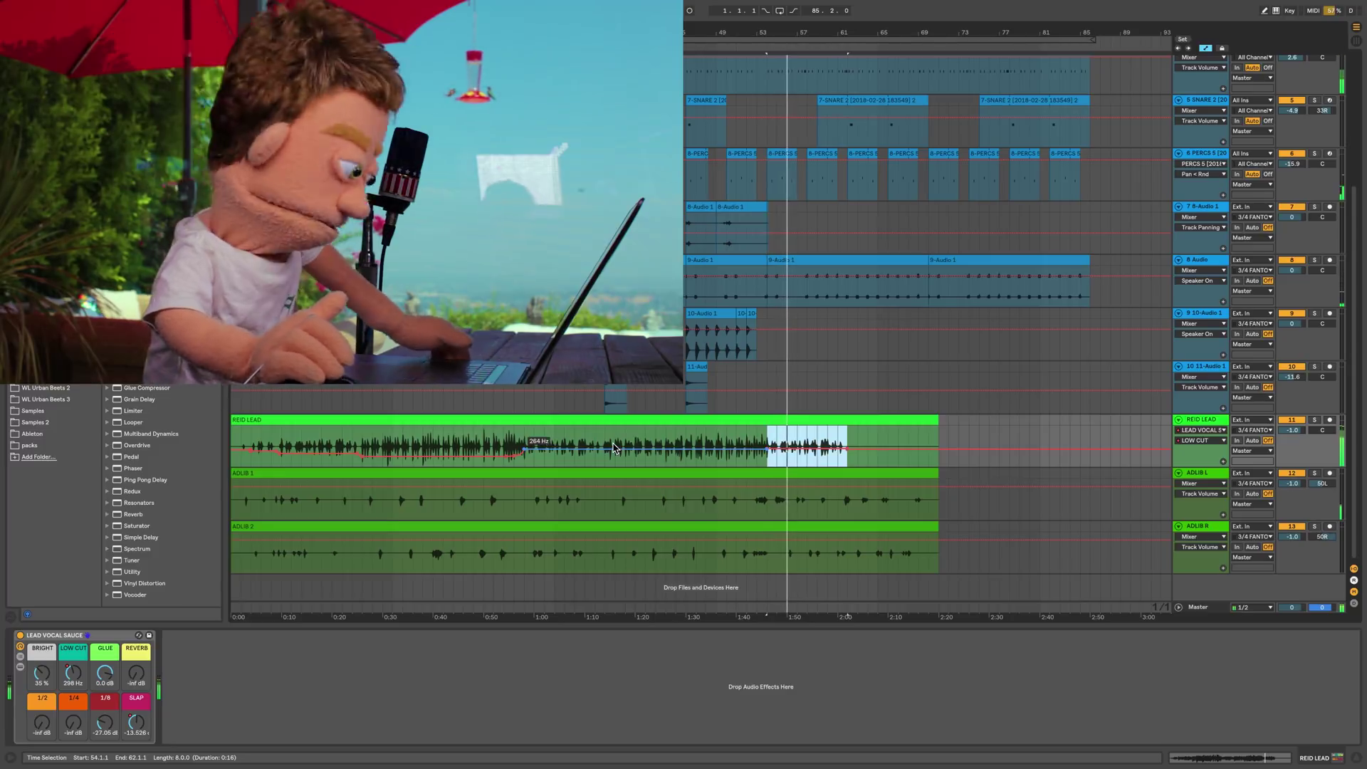
Step: Play the song around bar 54 and from about 1:13 to check the lead vocal's LOW CUT and SLAP automation
key("space")
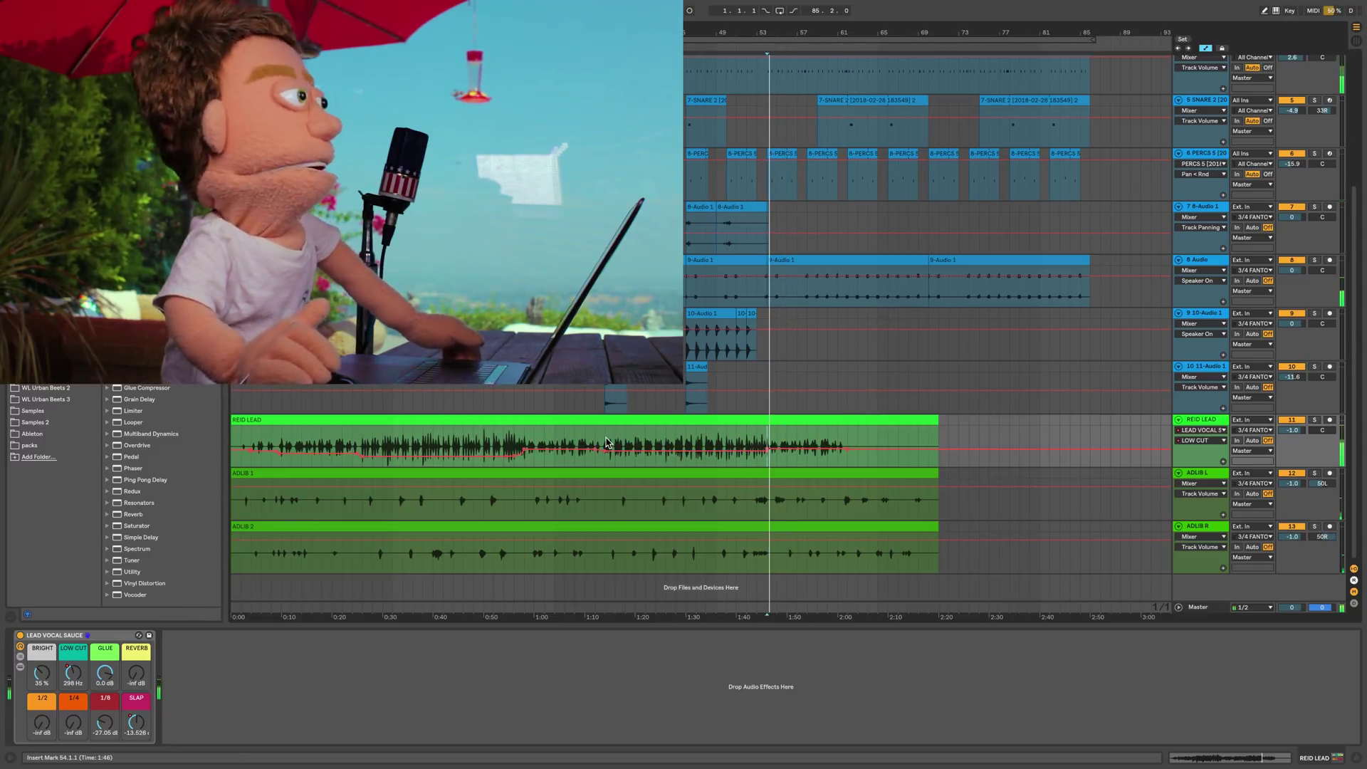
key("space")
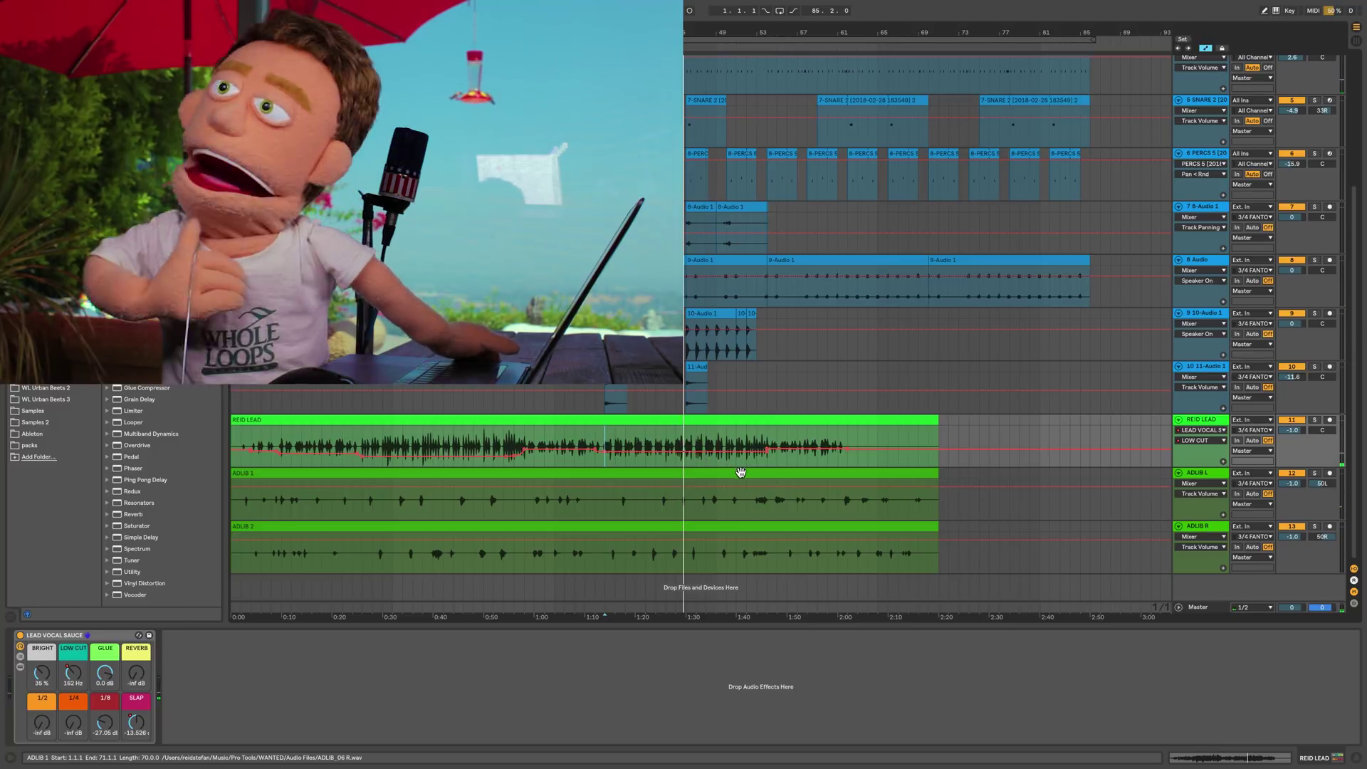
Step: Group the ADLIB L and ADLIB R tracks and load the LEAD VOCAL SAUCE rack onto the group
left_click(1219, 472)
left_click(1201, 529)
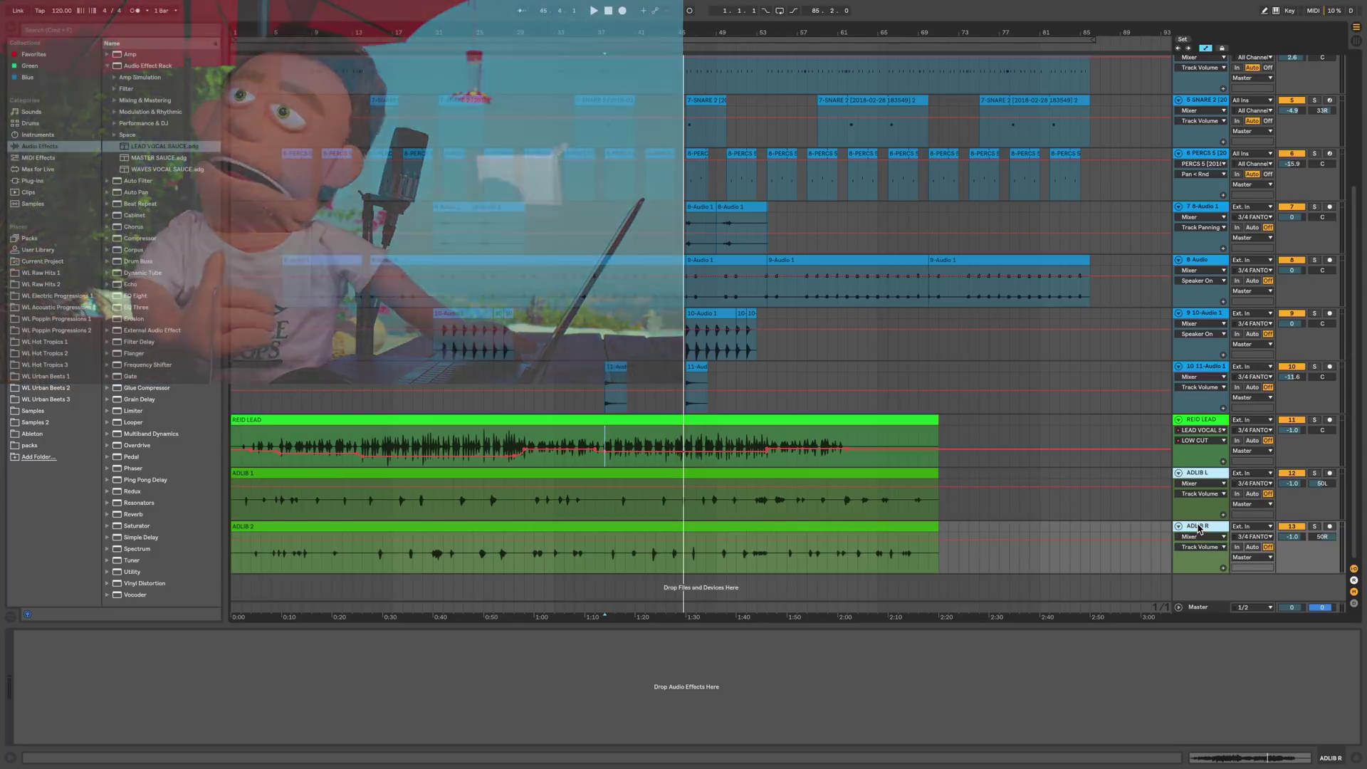
key("super+g")
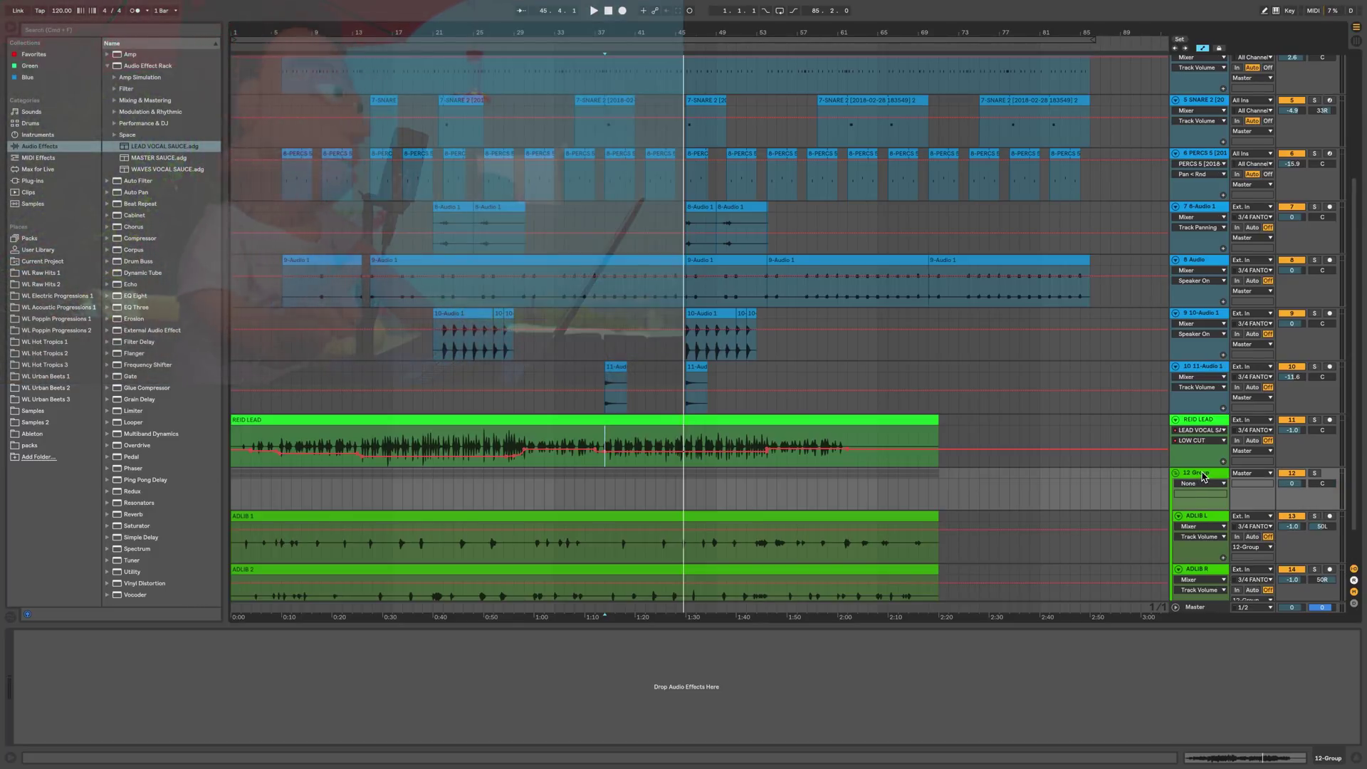
left_click_drag(139, 148, 490, 223)
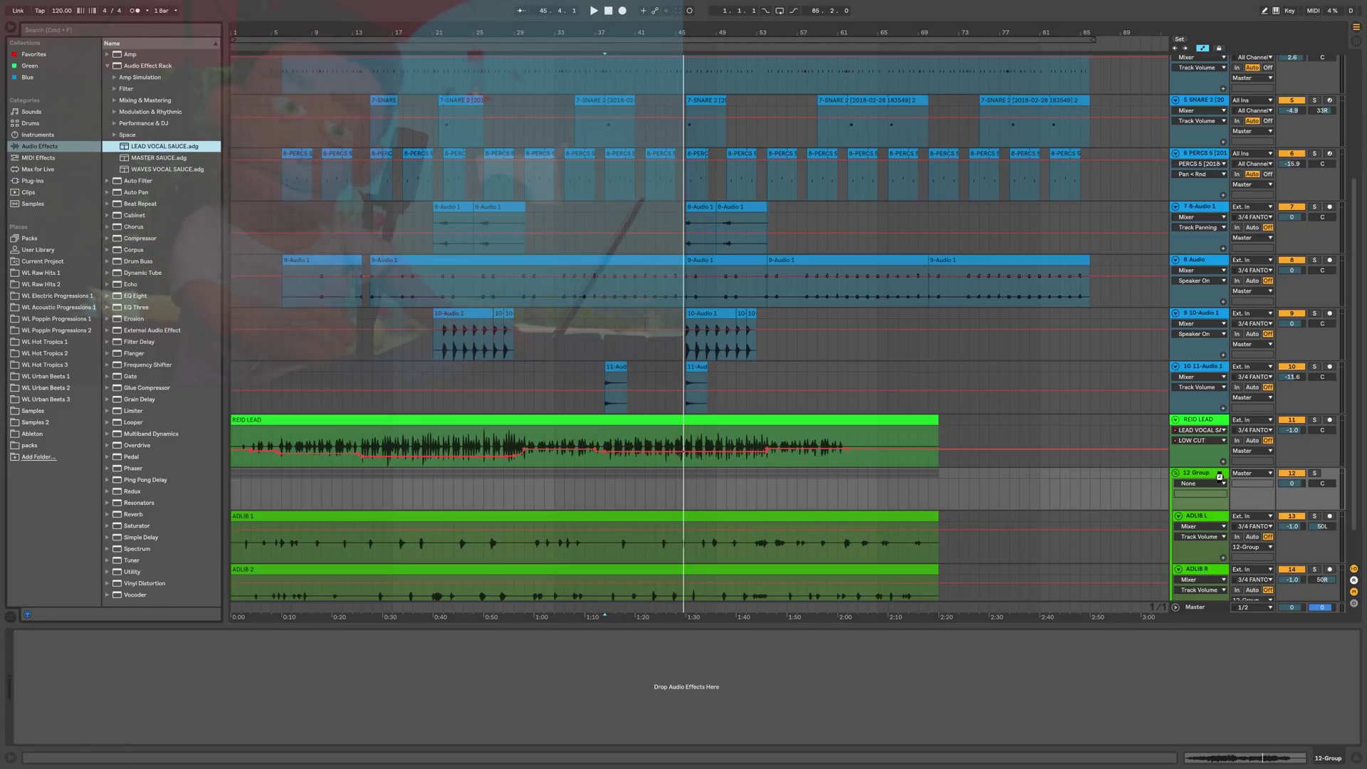
left_click_drag(1219, 476, 1223, 476)
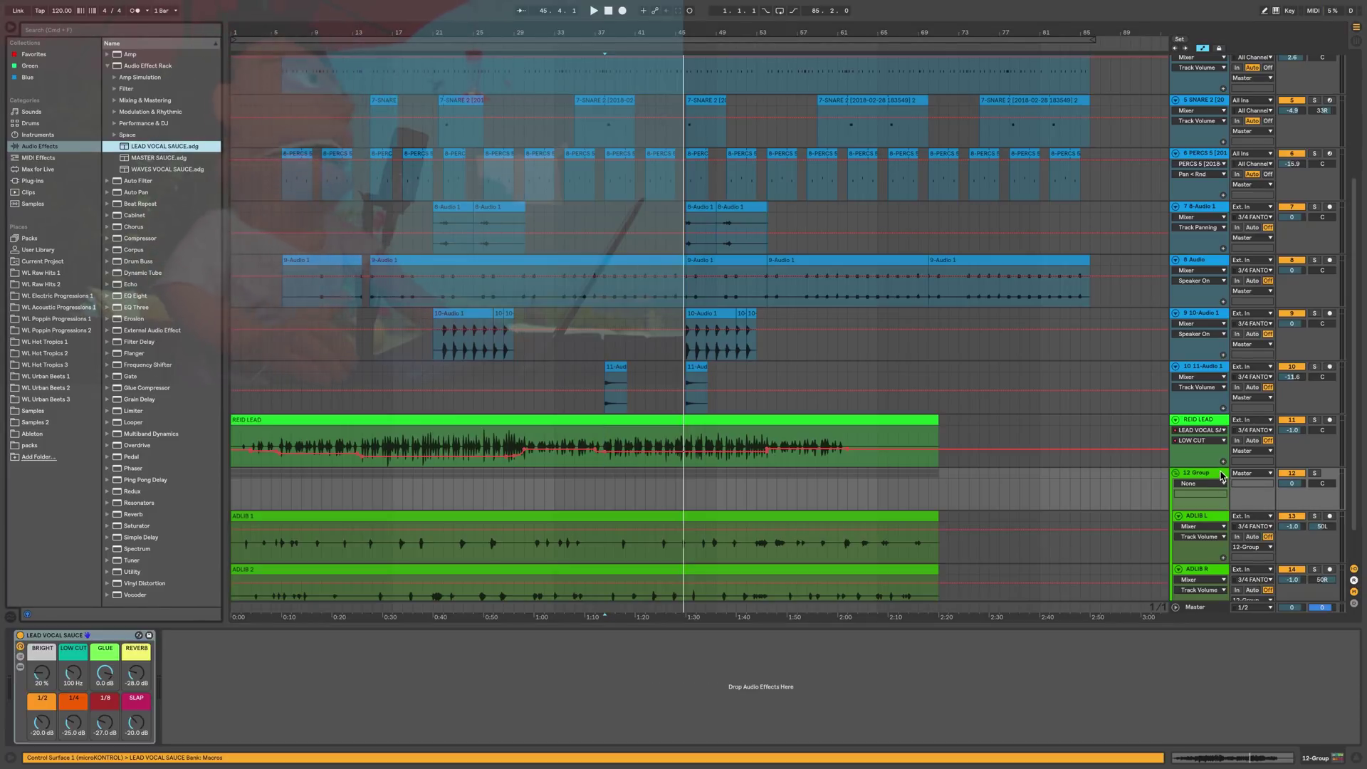
Step: Play from bar 2 and set the ad-lib group's 1/8 delay to -inf dB and REVERB to about -32.9 dB
left_click(242, 550)
key("space")
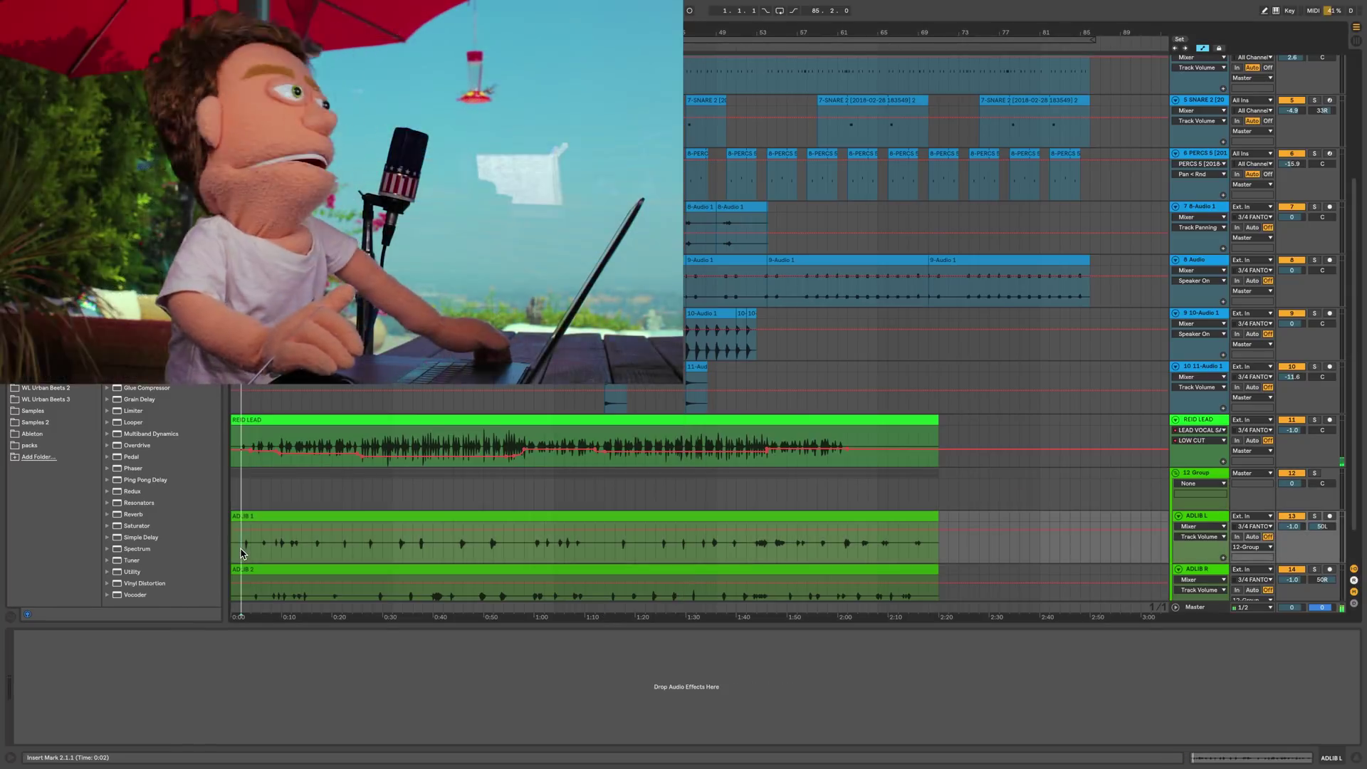
left_click(1196, 474)
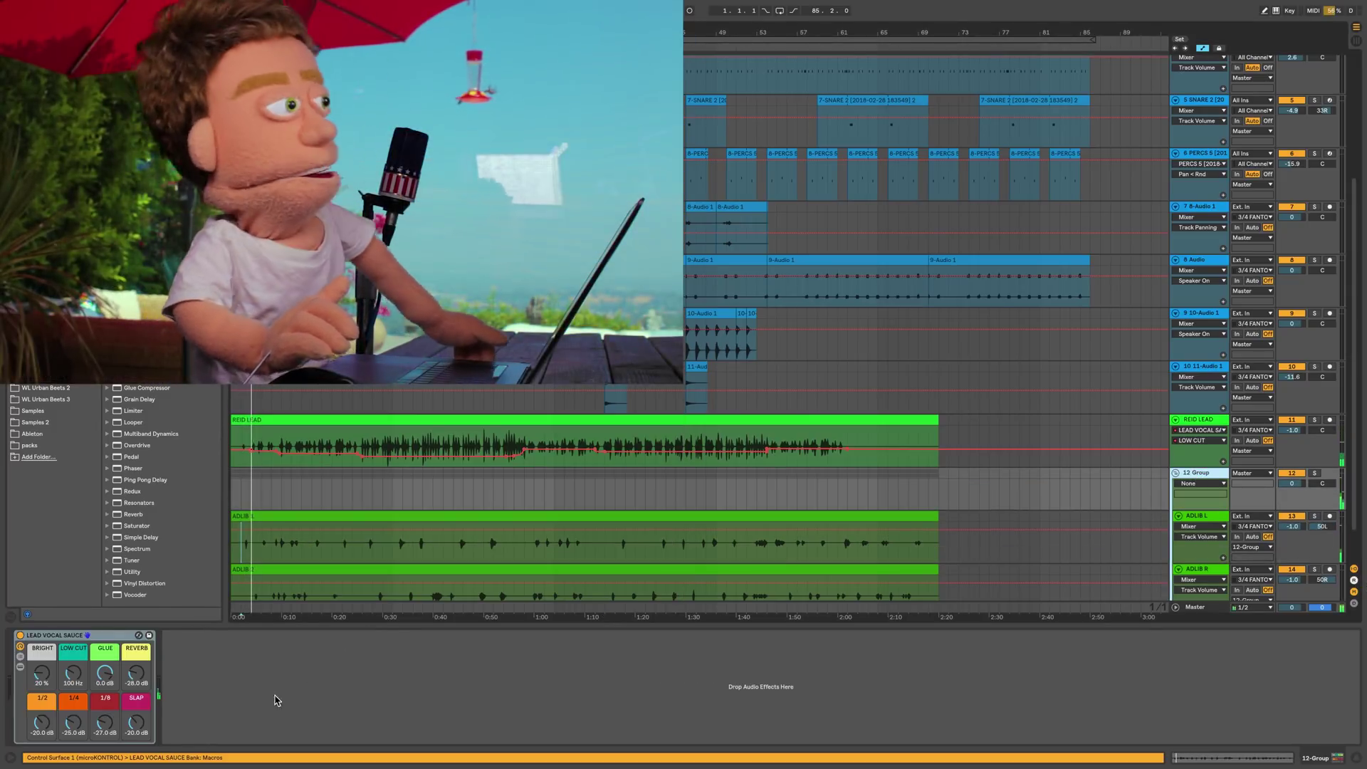
left_click_drag(107, 723, 111, 733)
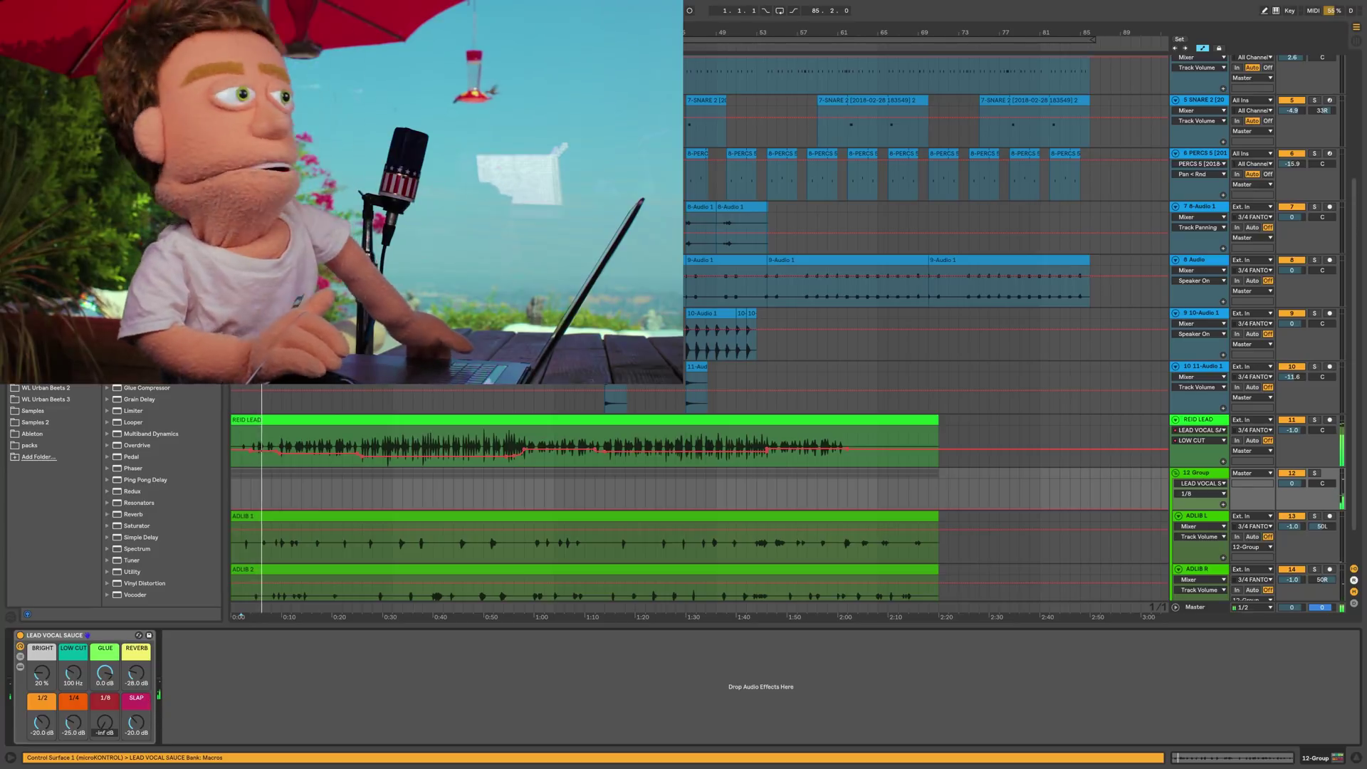
left_click_drag(136, 673, 136, 658)
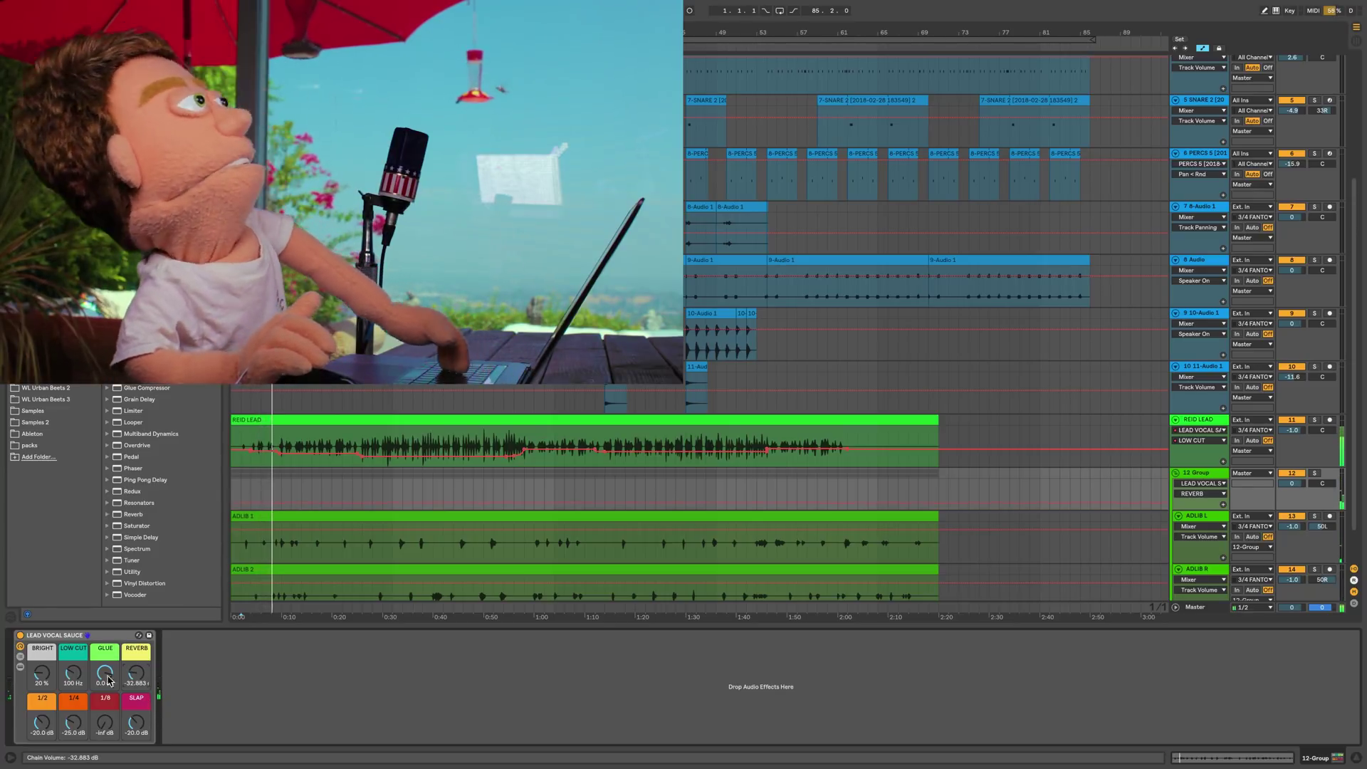
Step: Set the ad-lib group's 1/2 delay to about -12 dB, 1/4 to about -12.6 dB, BRIGHT to 0% and LOW CUT to 514 Hz
left_click_drag(40, 728, 74, 716)
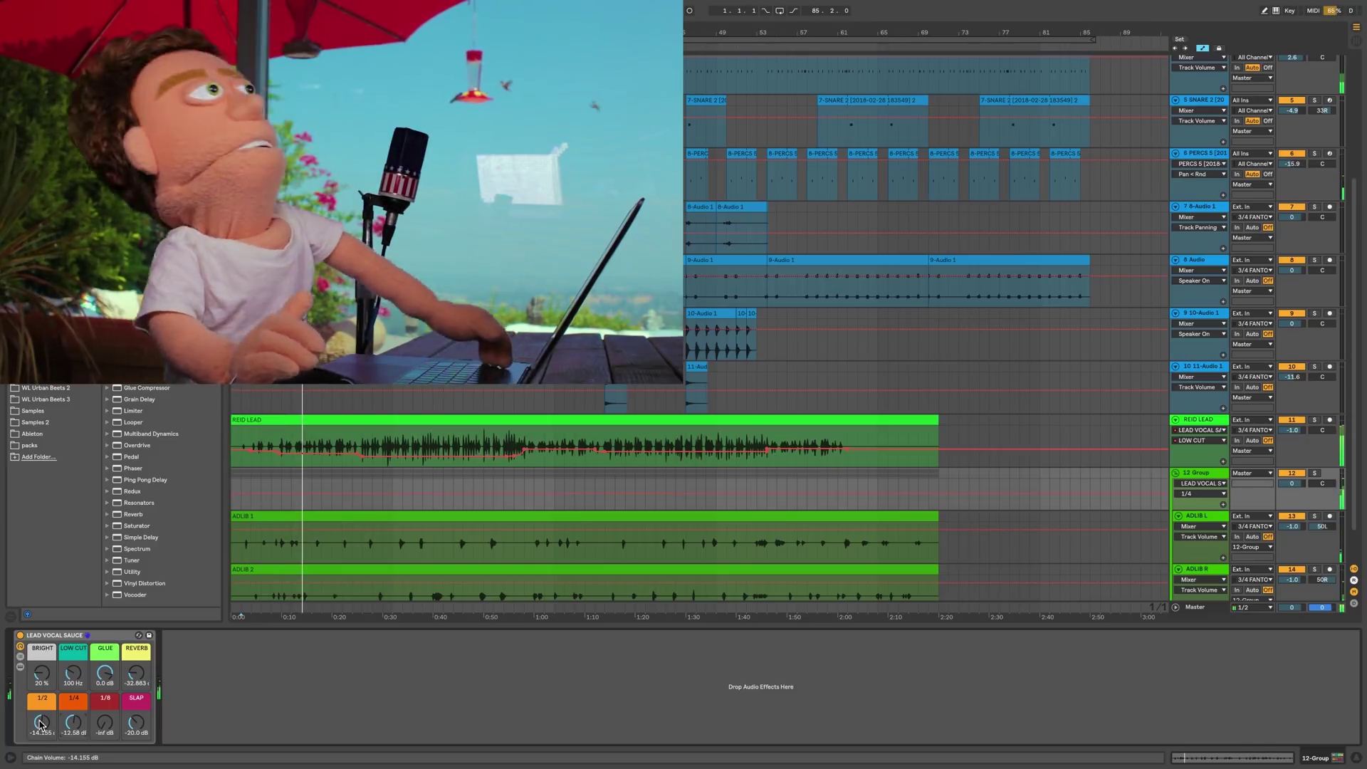
left_click_drag(42, 673, 73, 661)
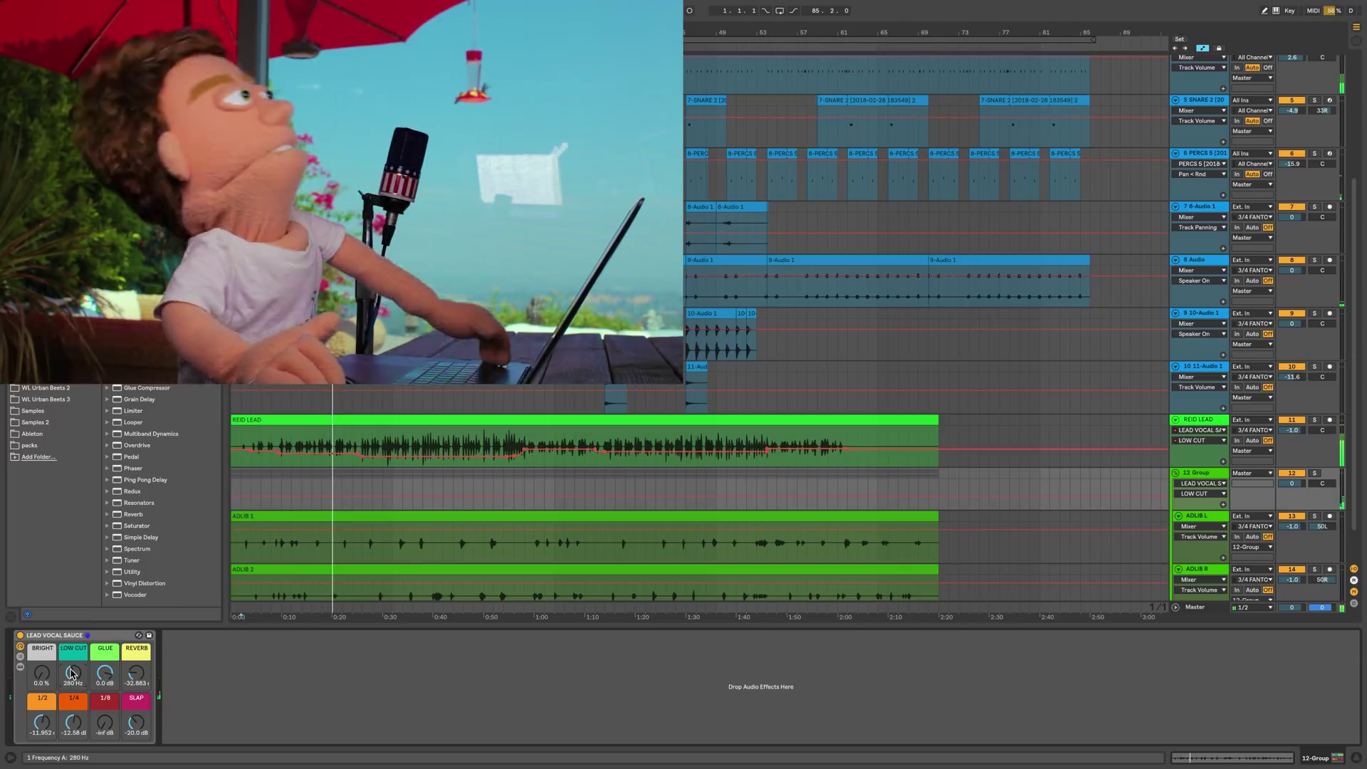
left_click_drag(74, 672, 74, 675)
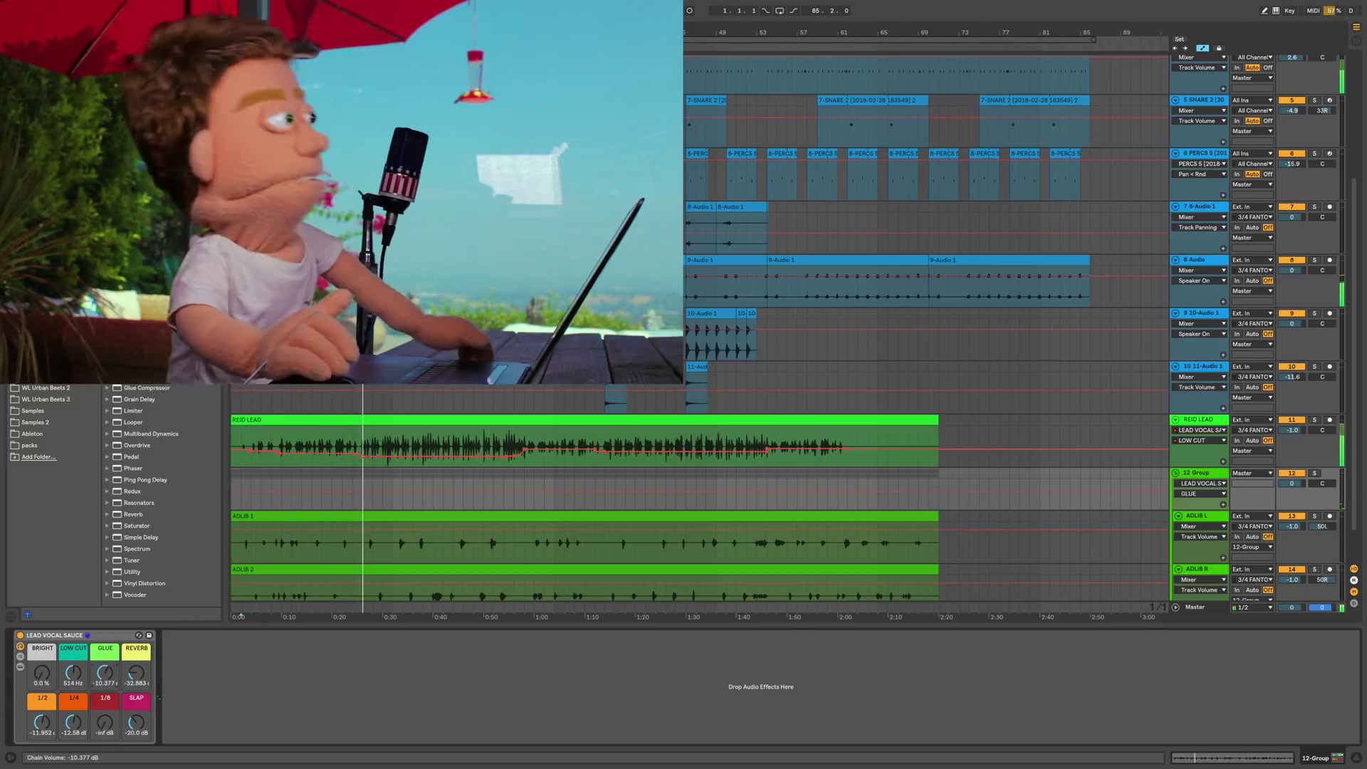
Step: Set the ad-lib group's GLUE to about -10.1 dB, 1/8 to -39.9 dB, 1/4 to -10.7 dB, LOW CUT to 428 Hz and track volume to -2.0 dB
left_click_drag(105, 672, 104, 675)
left_click_drag(105, 722, 74, 719)
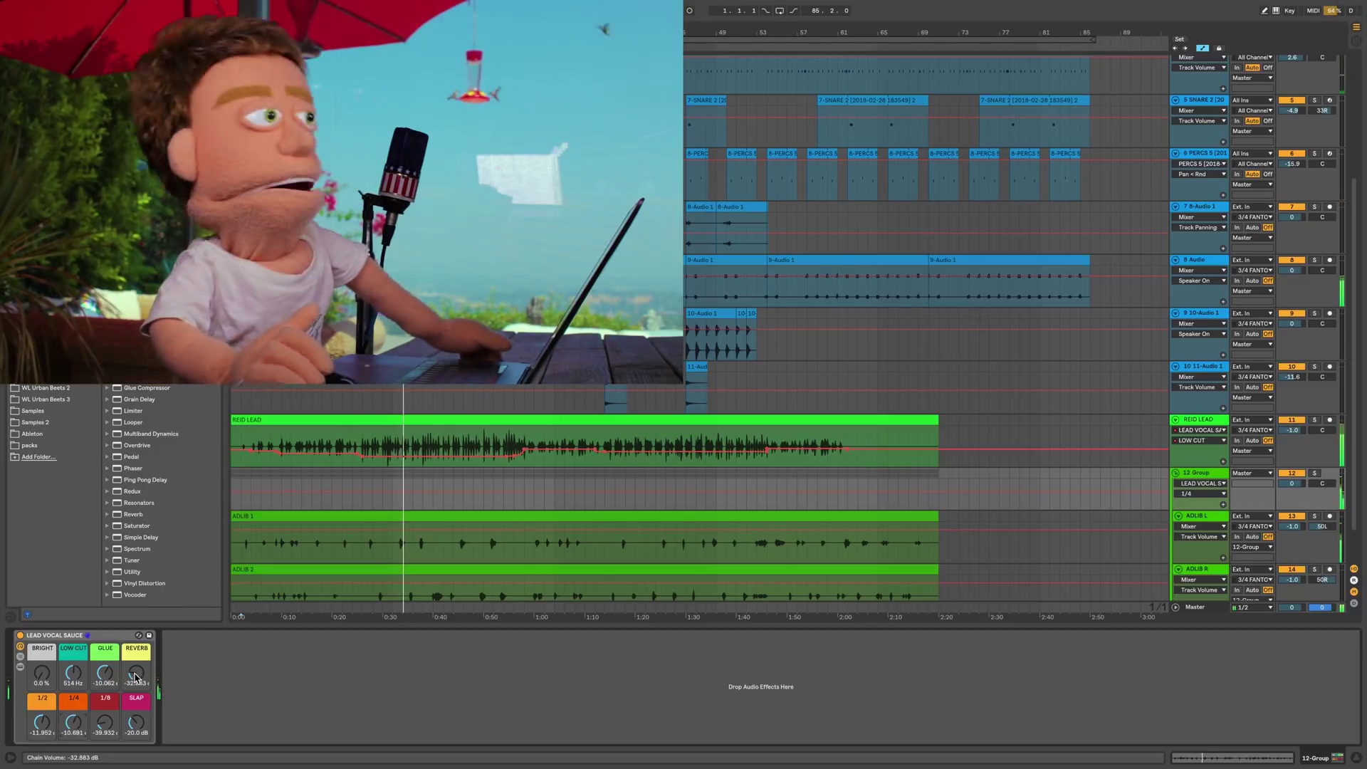
left_click_drag(73, 673, 73, 678)
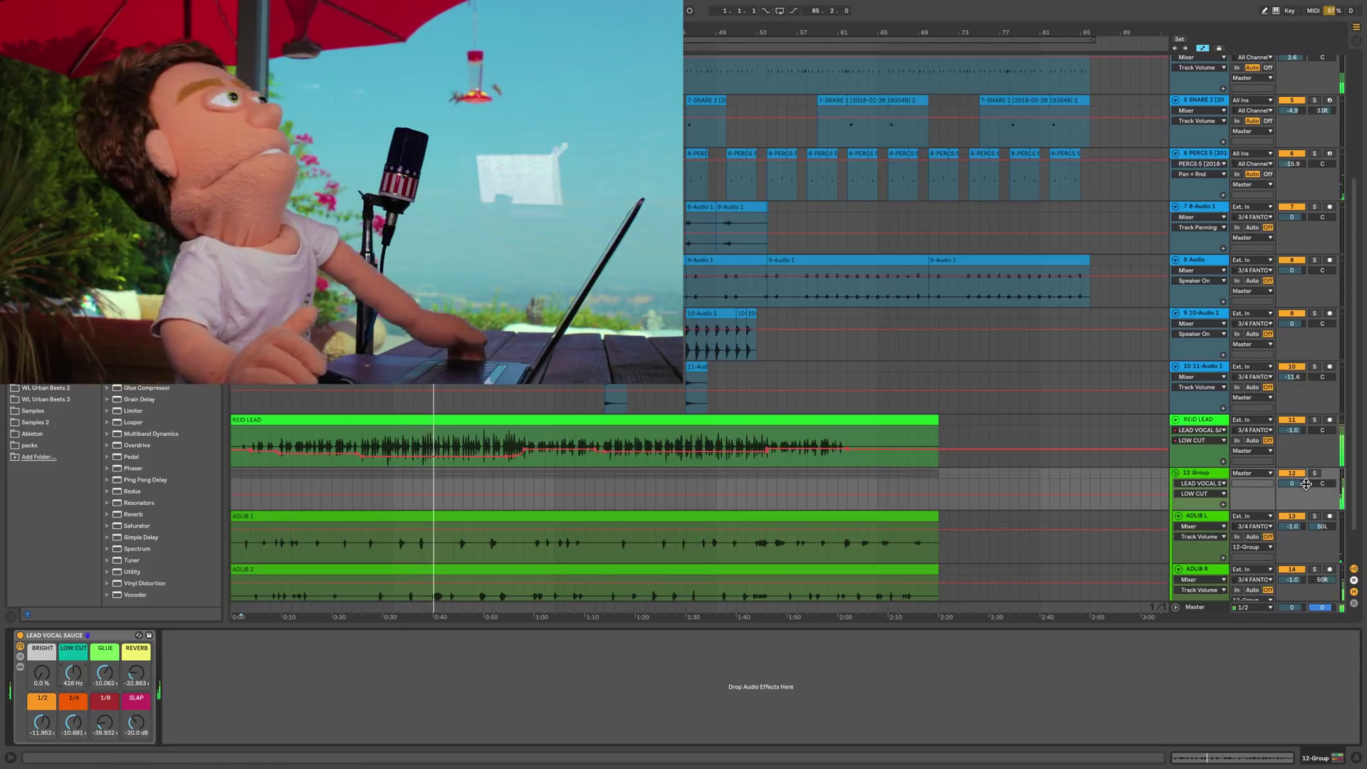
left_click_drag(1305, 484, 1299, 487)
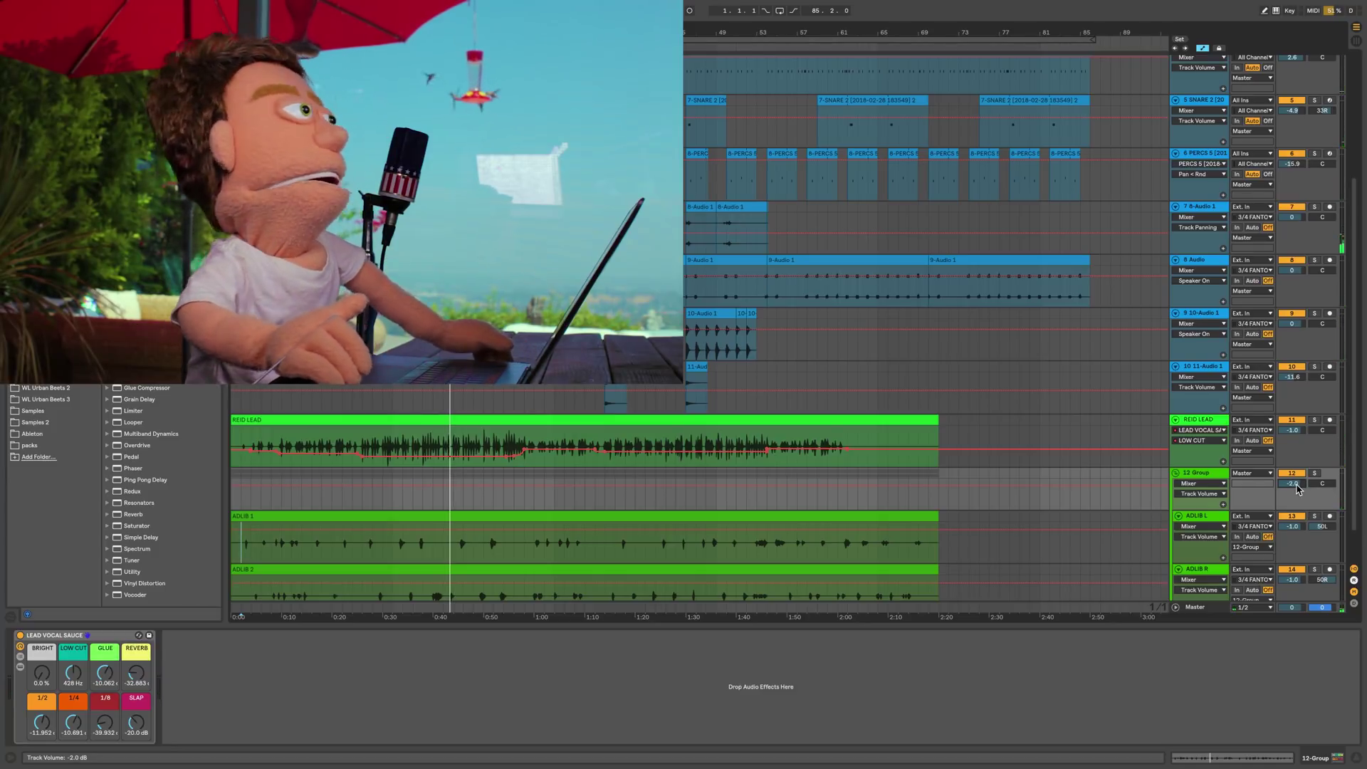
Step: Compare the lead's rack with the ad-lib group's, and set the group's GLUE to about -14.5 dB and REVERB to about -25.6 dB
left_click(1208, 423)
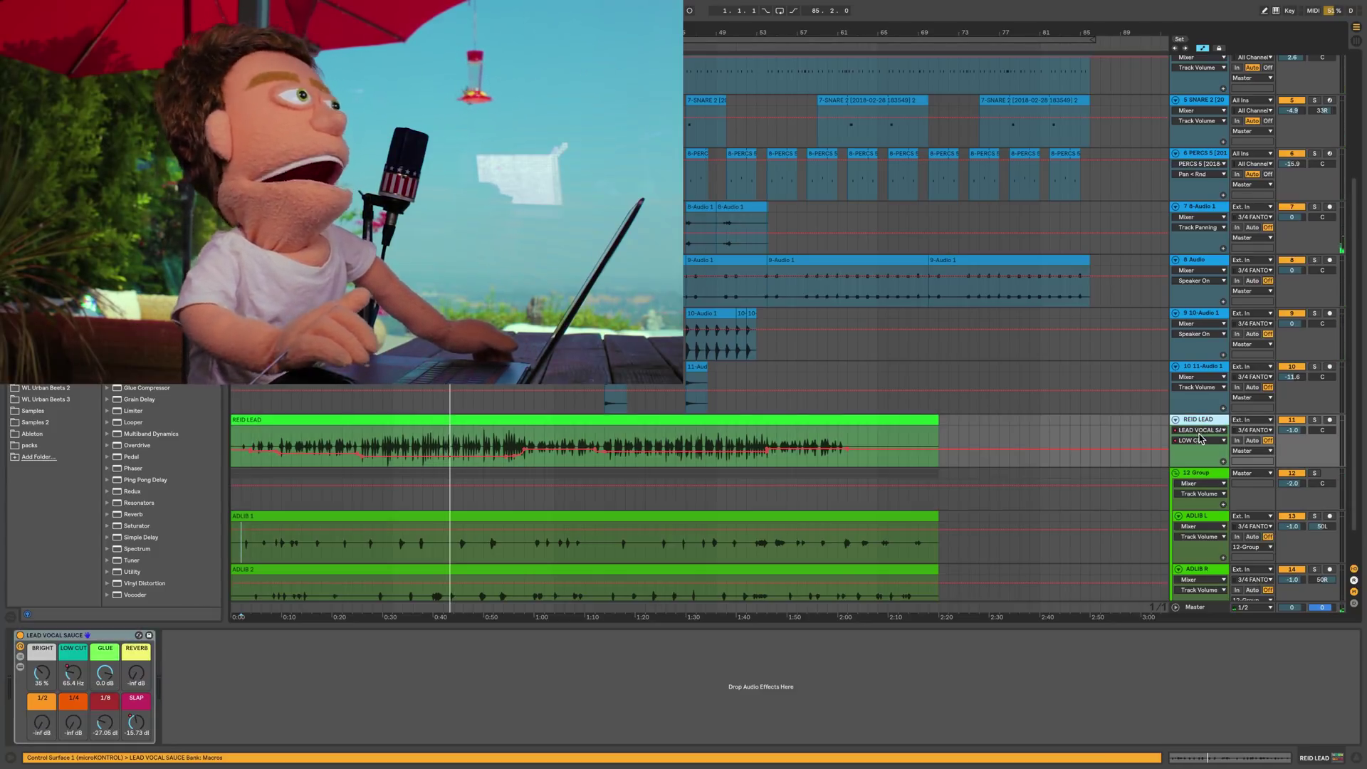
left_click(1205, 473)
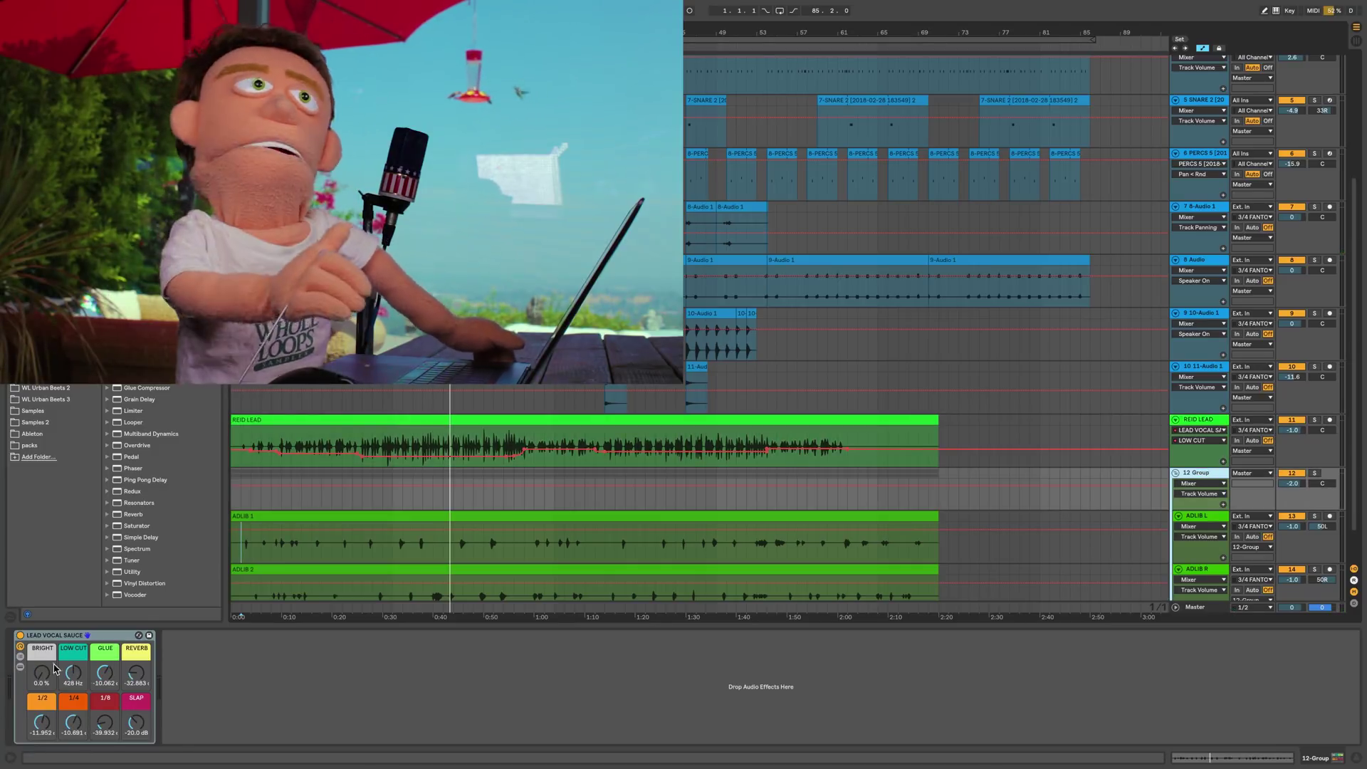
left_click_drag(41, 672, 41, 648)
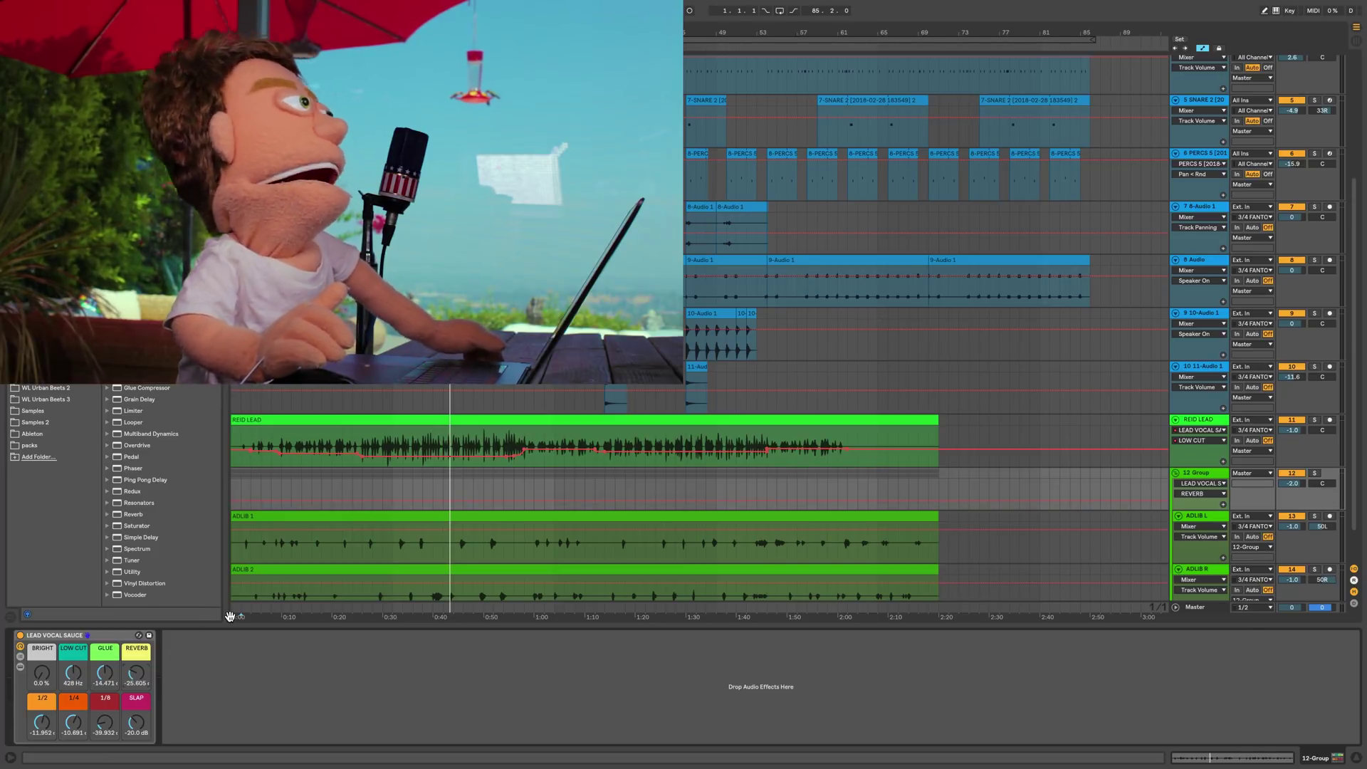
Step: Raise the ad-lib group's SLAP to about -16 dB and REVERB to about -18.9 dB, auditioning the ad-libs from around bar 13
left_click_drag(350, 549, 360, 549)
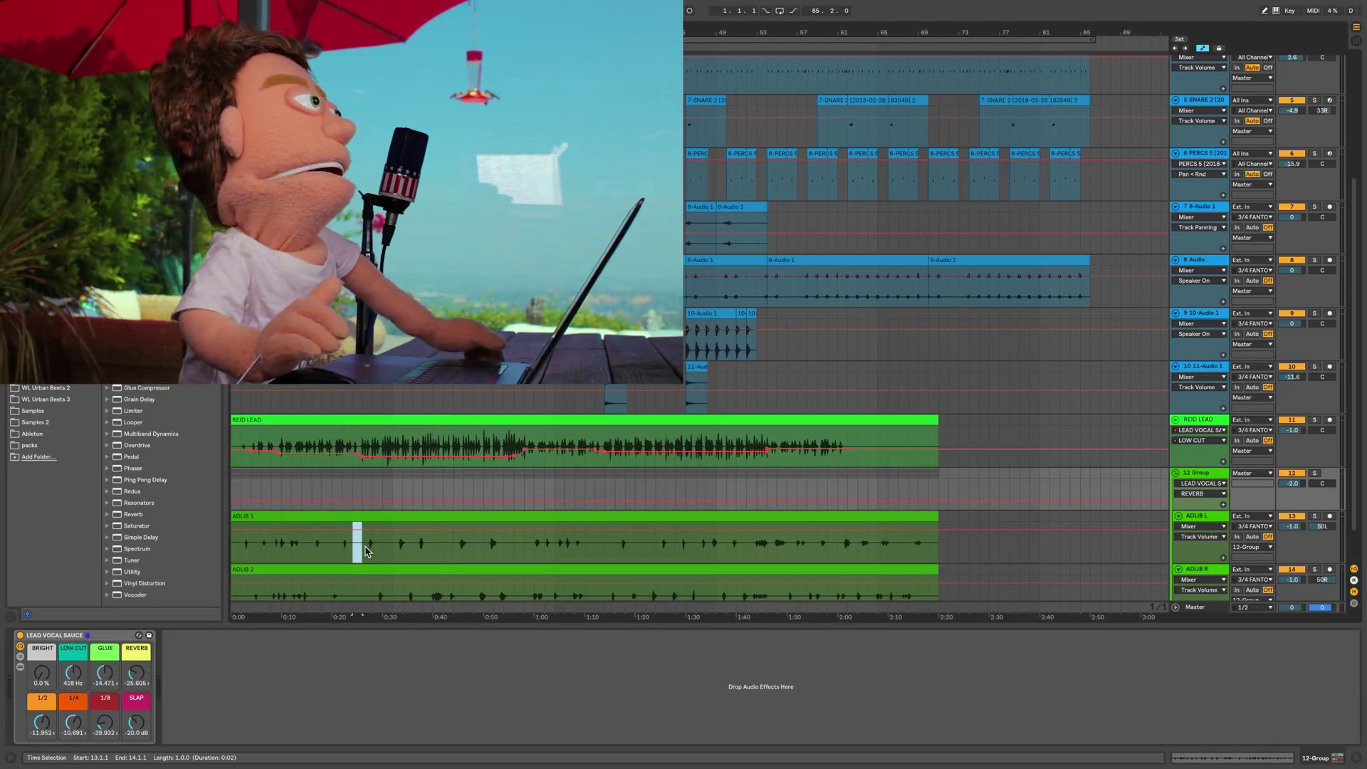
left_click(1201, 473)
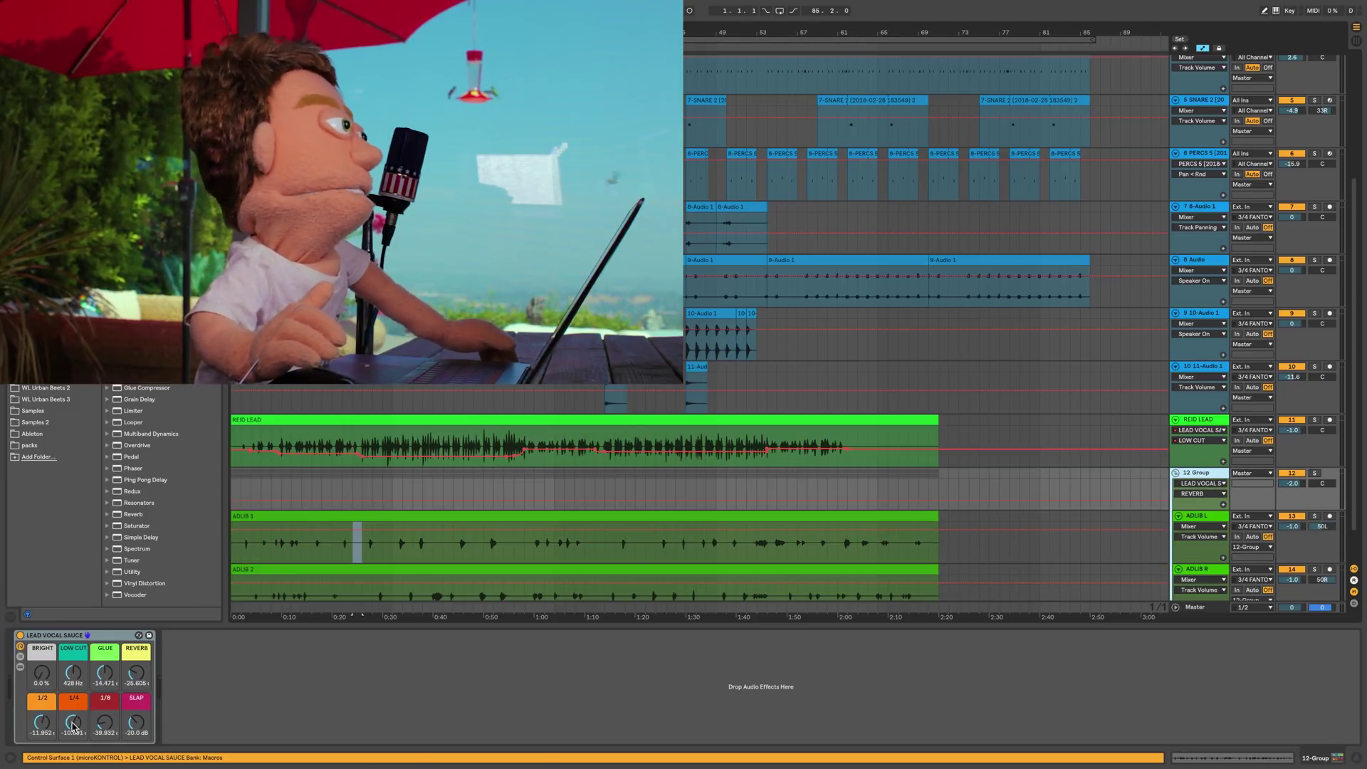
left_click_drag(133, 726, 133, 712)
key("space")
left_click(394, 549)
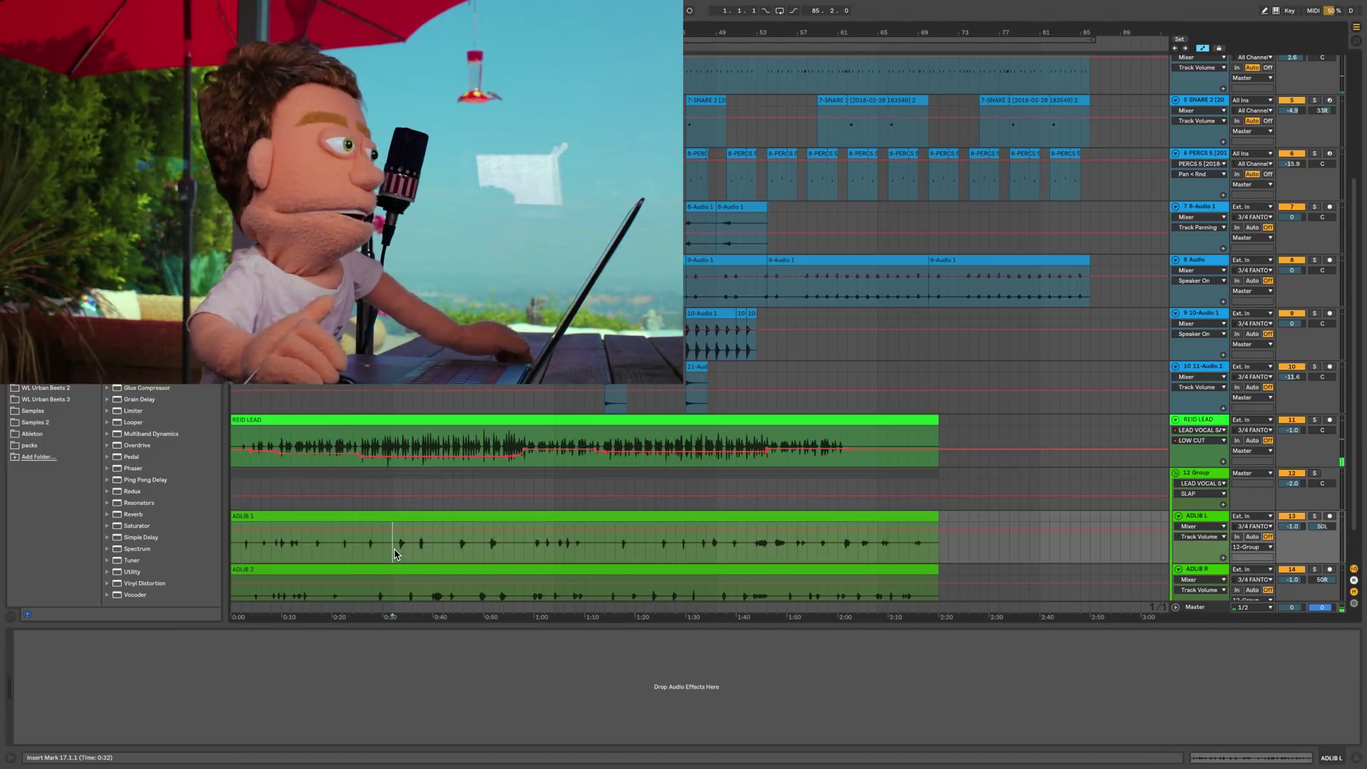
left_click(344, 461)
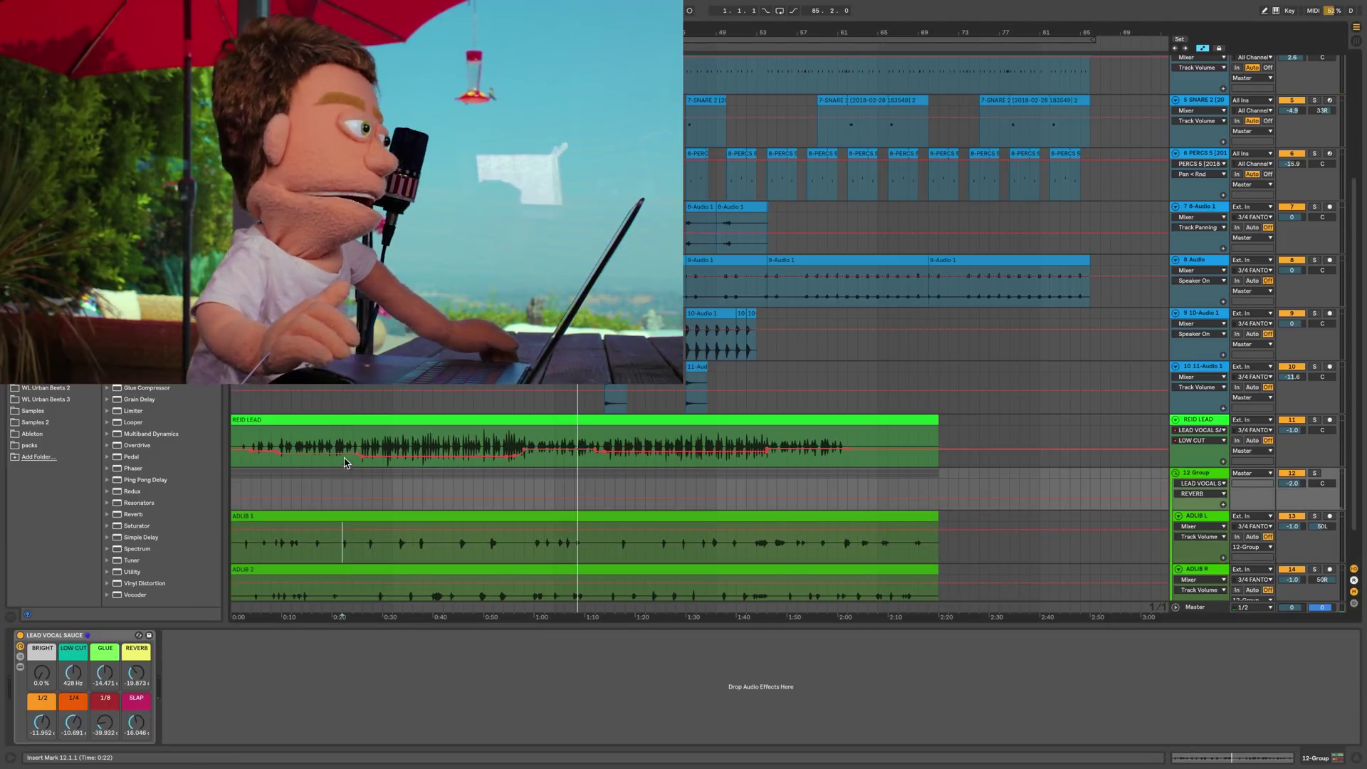
Step: Play the lead vocal from about 0:20 and bypass and re-enable its LEAD VOCAL SAUCE rack to compare the sound
left_click(322, 447)
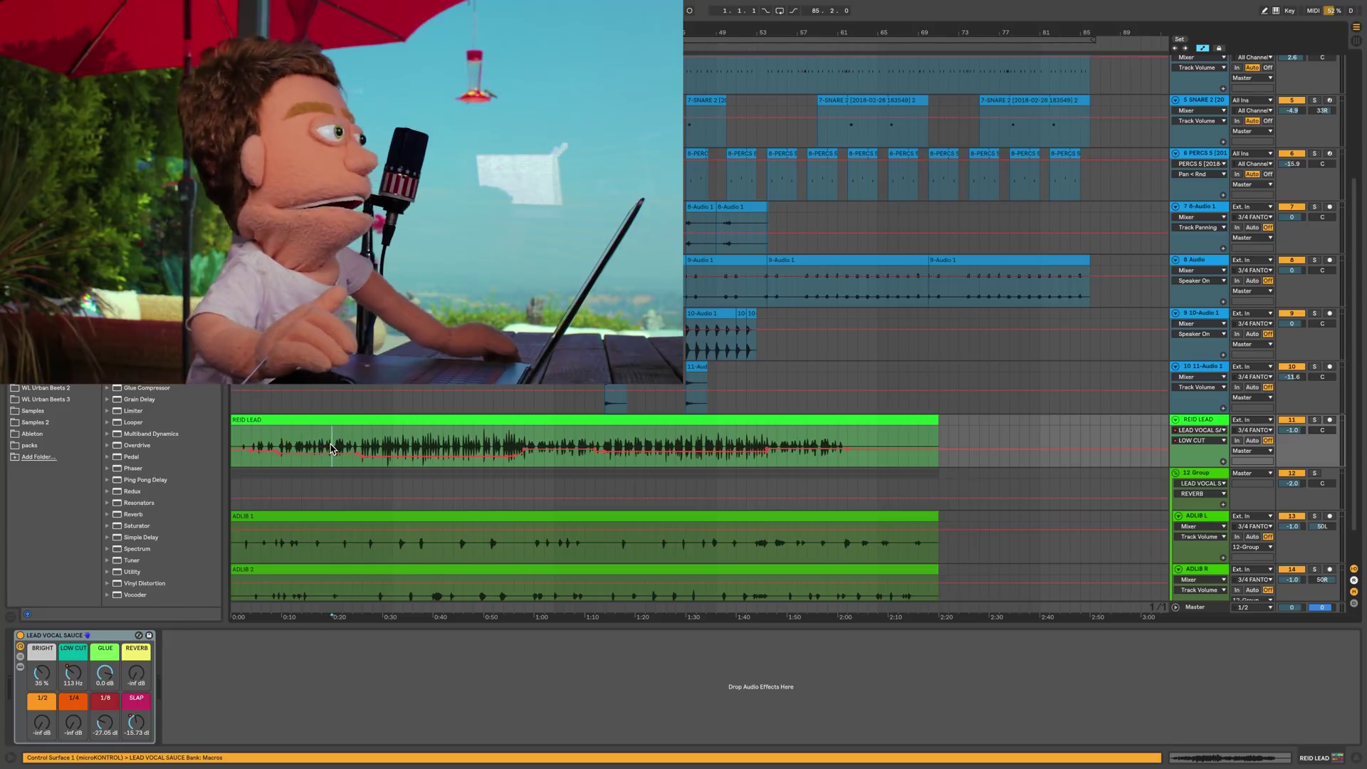
key("space")
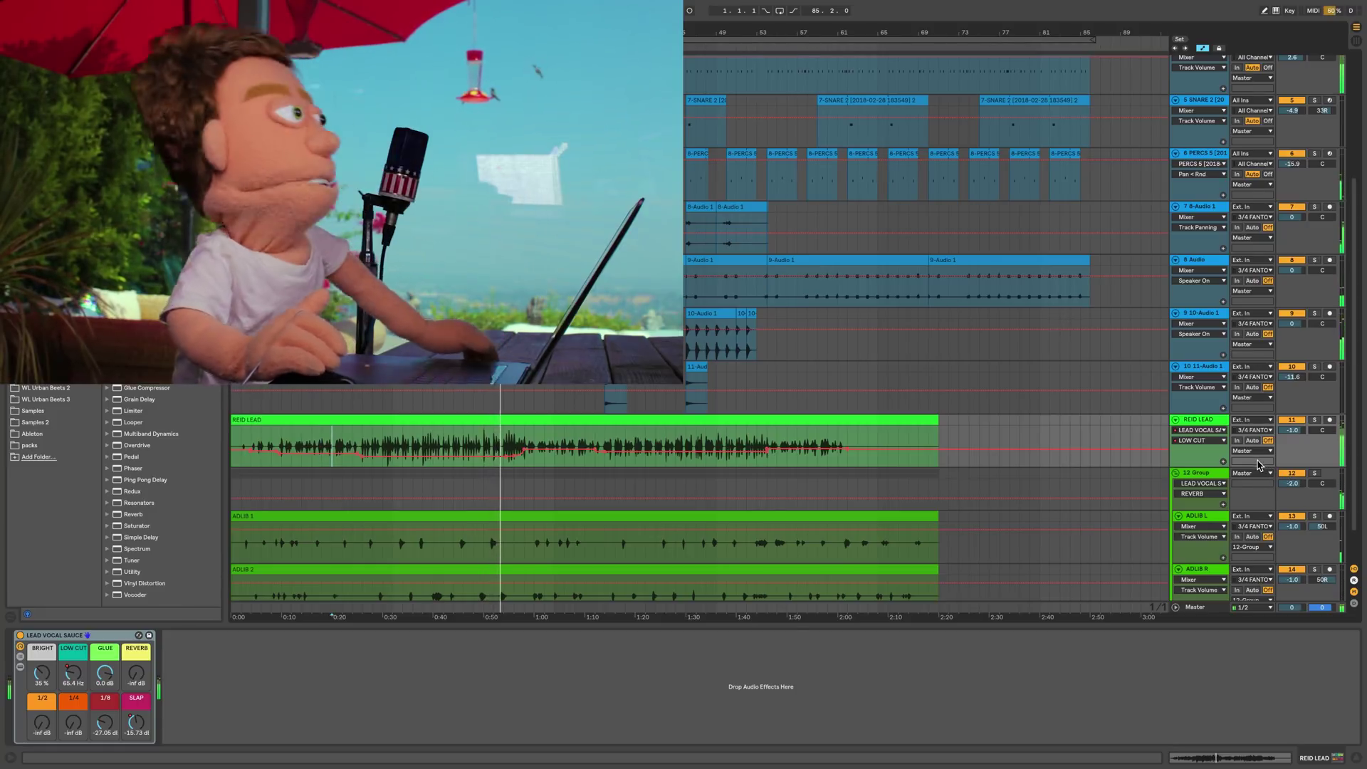
left_click(19, 636)
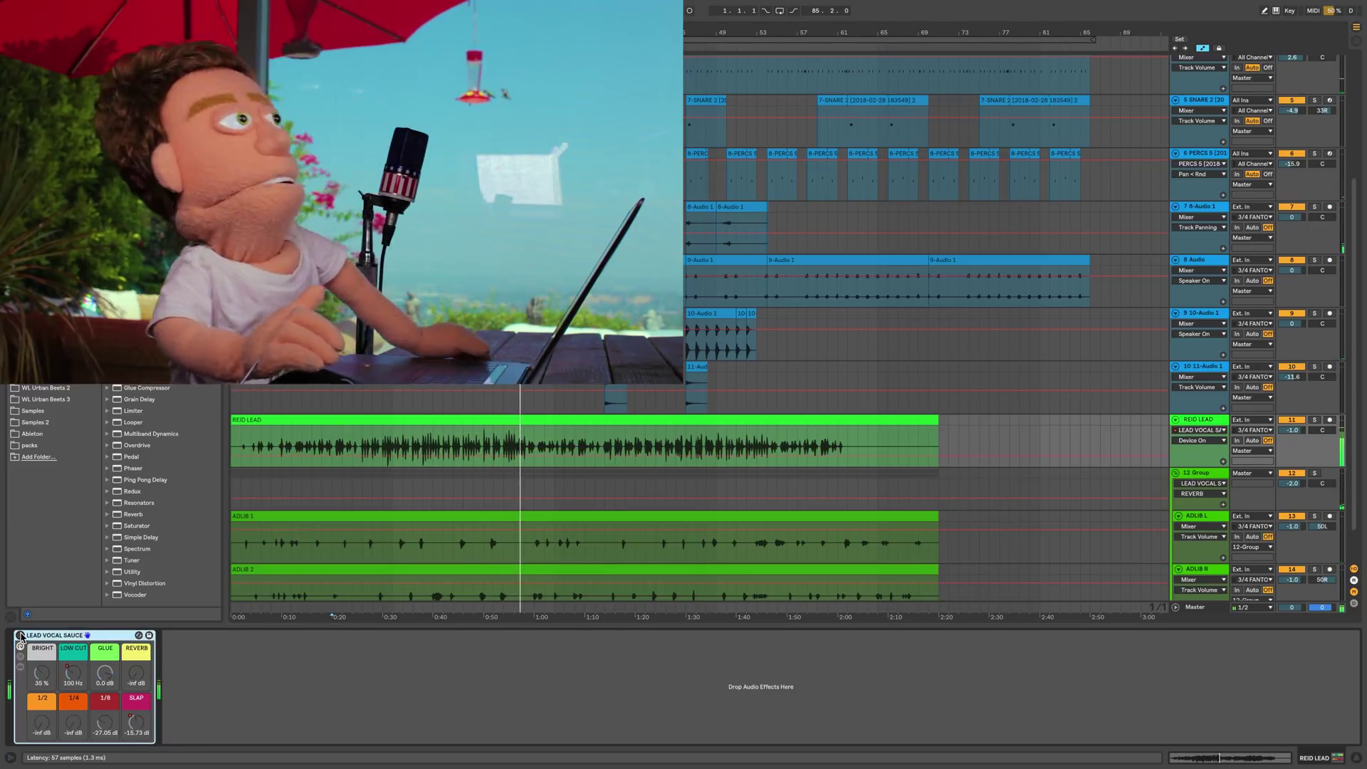
left_click(19, 635)
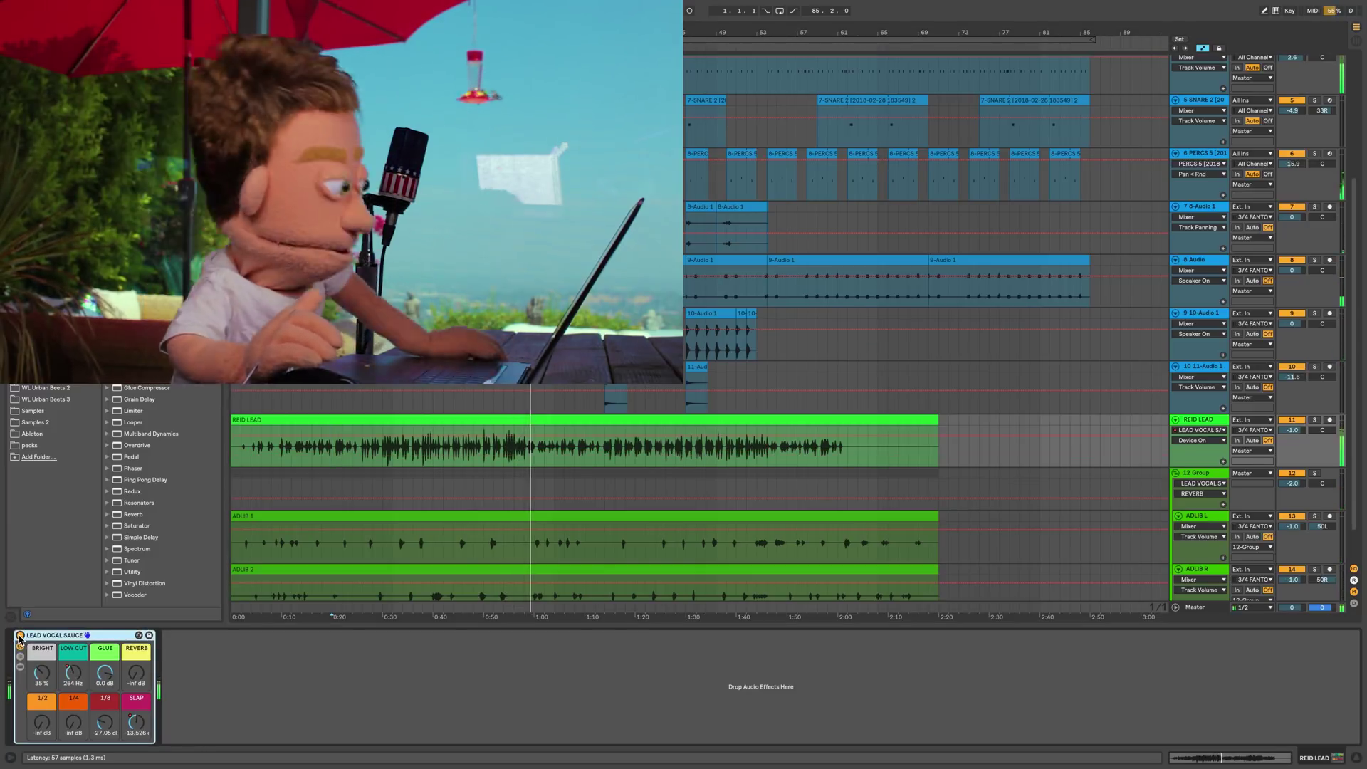